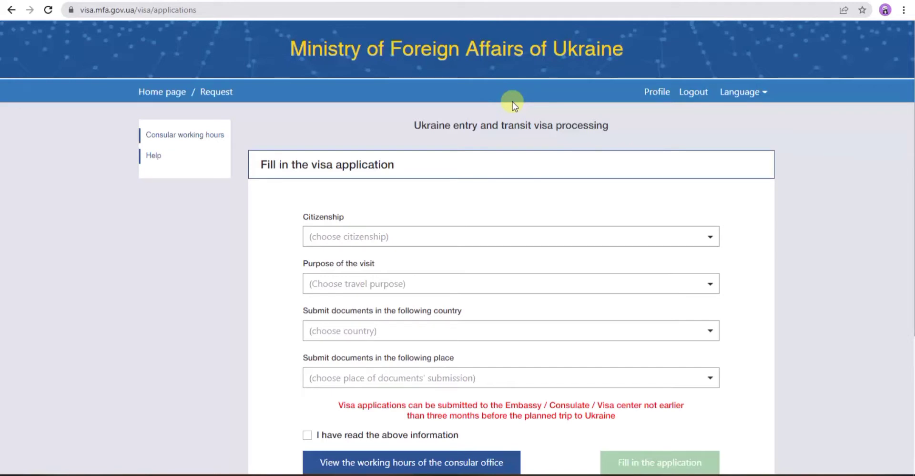
- Pick Canada from the Citizenship list
scroll(513, 102, "down", 1)
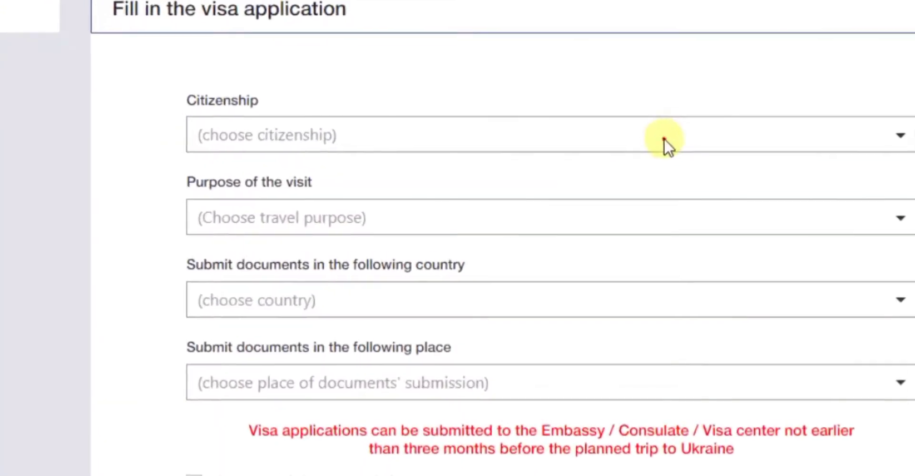
left_click(576, 181)
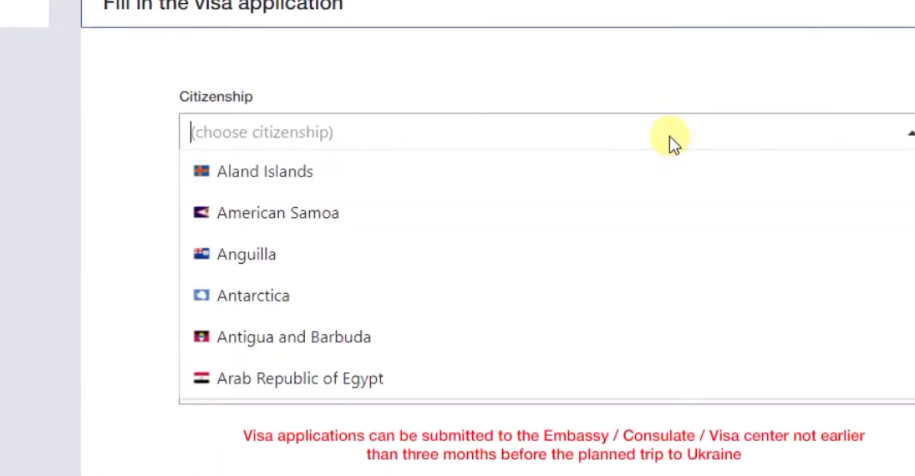
scroll(620, 164, "down", 4)
scroll(590, 173, "down", 10)
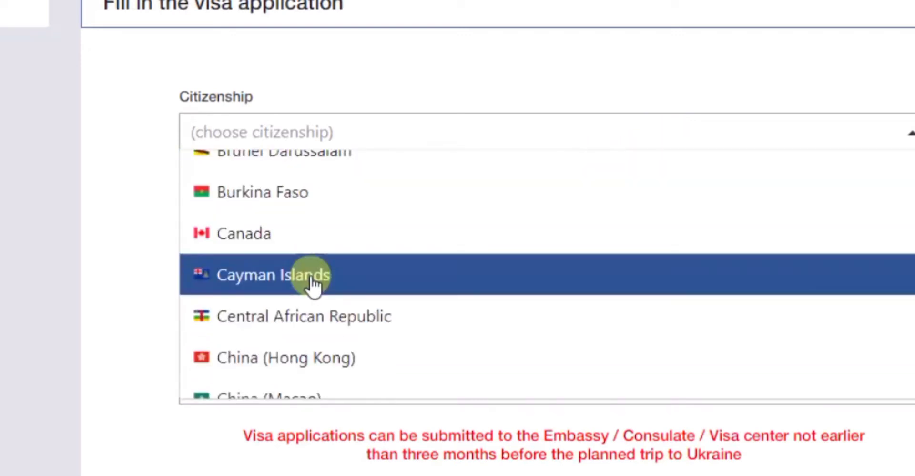
left_click(262, 233)
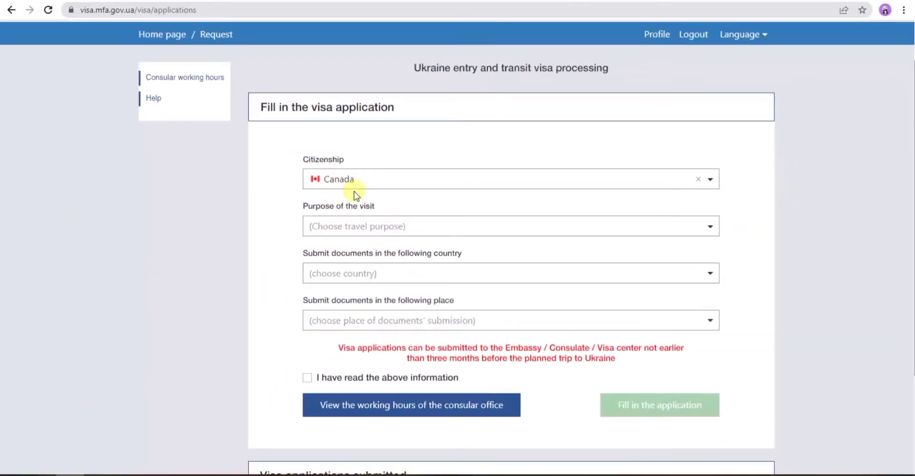
left_click(378, 224)
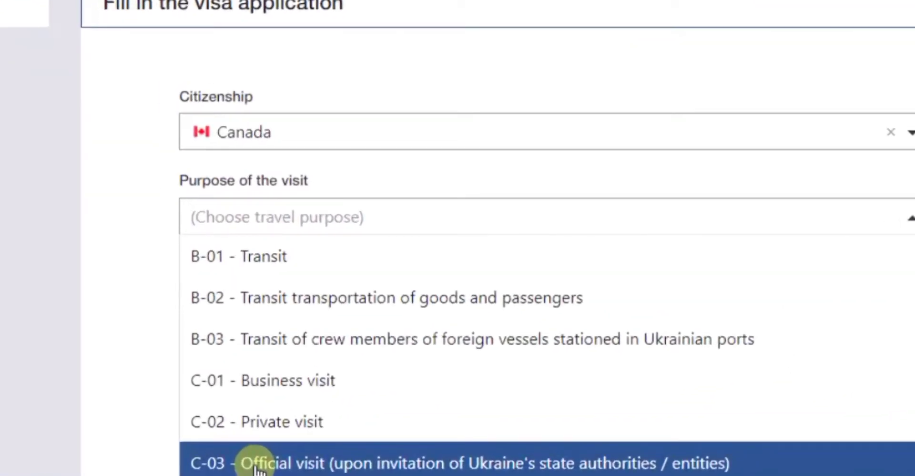
key("Down")
key("Down")
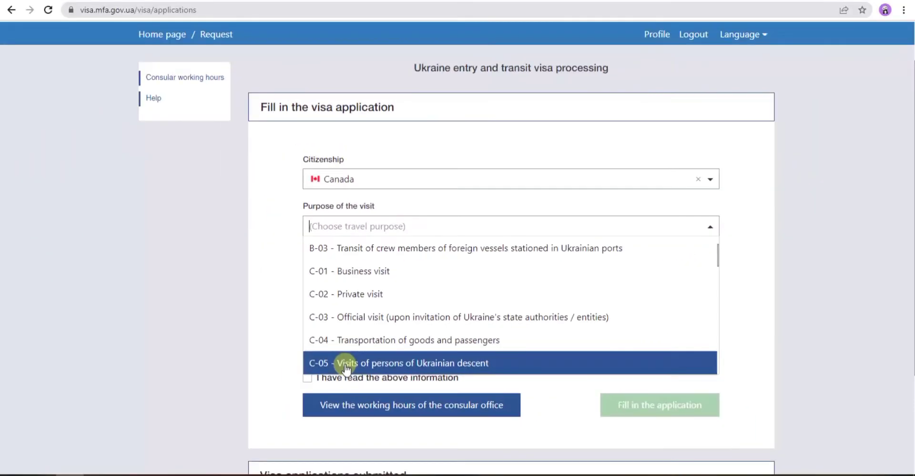
key("Down")
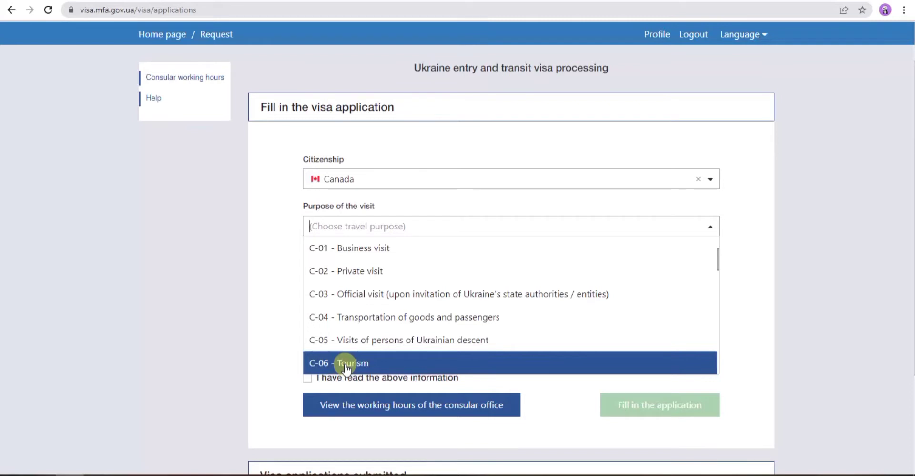
scroll(348, 312, "down", 1)
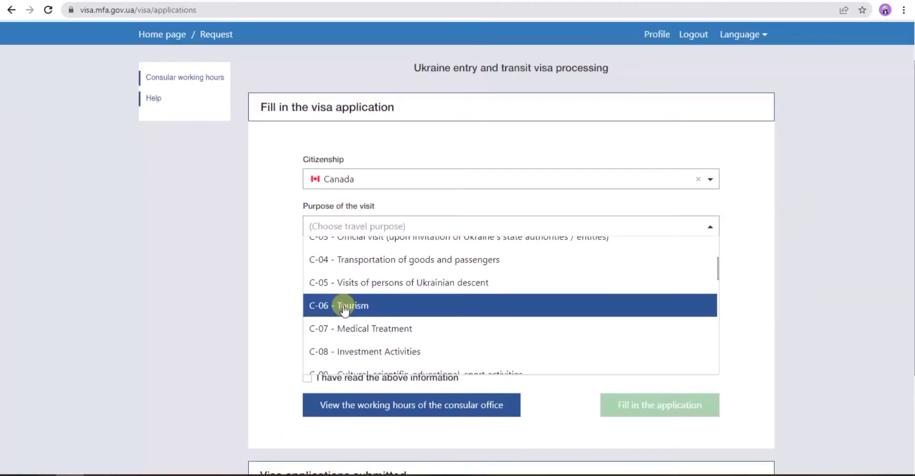
scroll(343, 307, "down", 3)
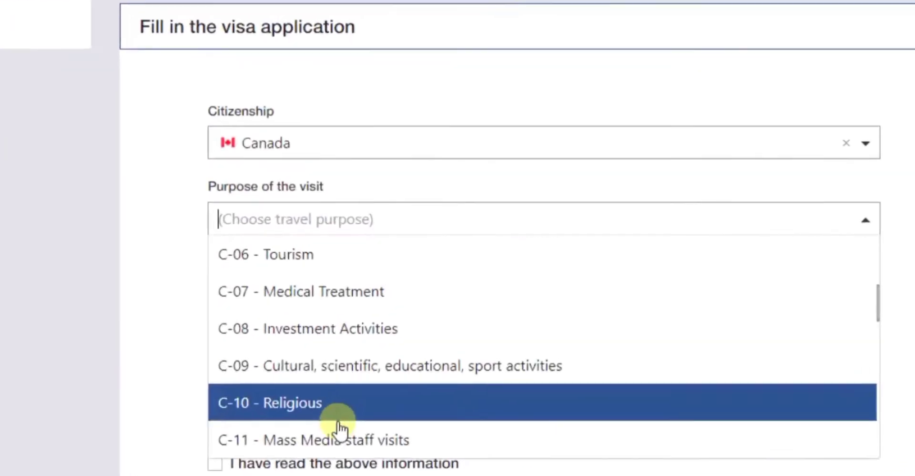
scroll(323, 451, "down", 2)
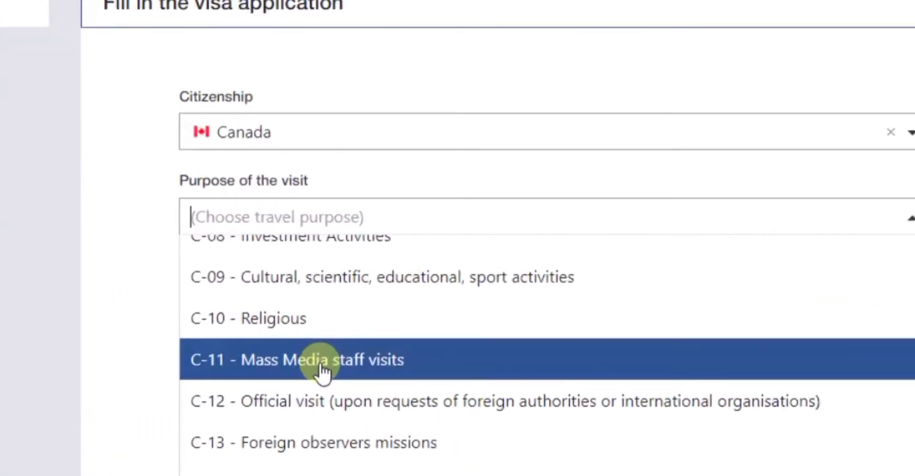
scroll(322, 370, "down", 2)
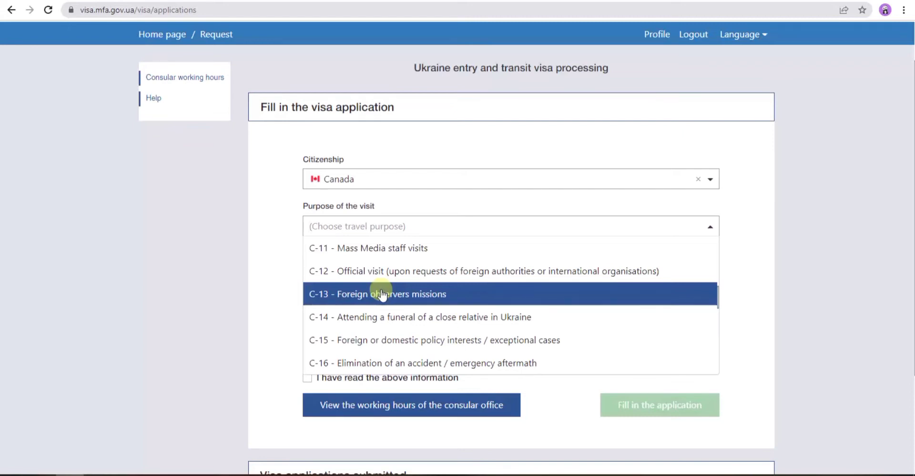
scroll(382, 293, "down", 1)
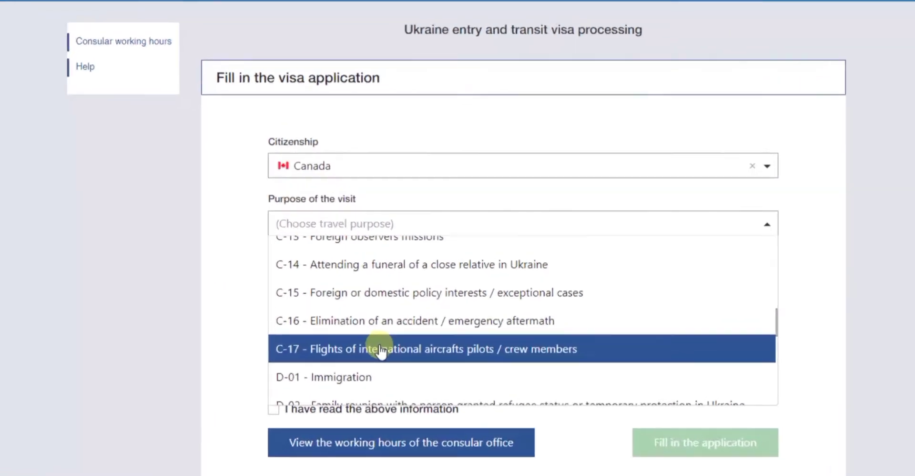
scroll(381, 317, "down", 1)
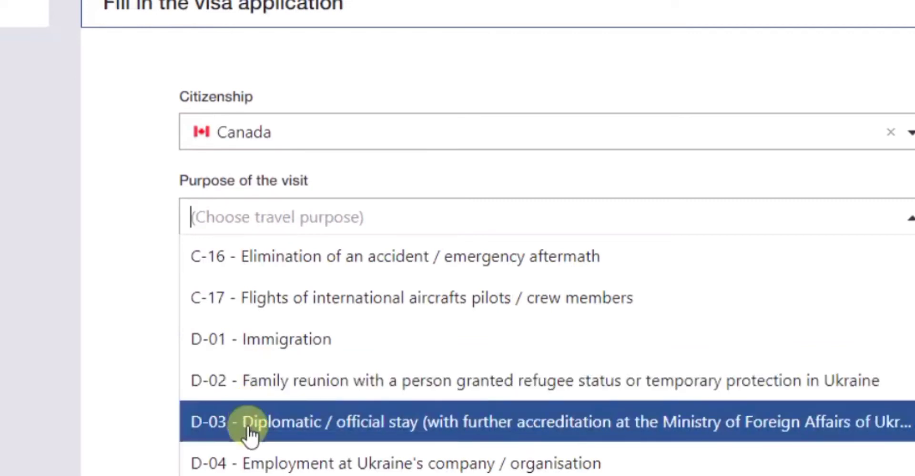
scroll(259, 431, "down", 2)
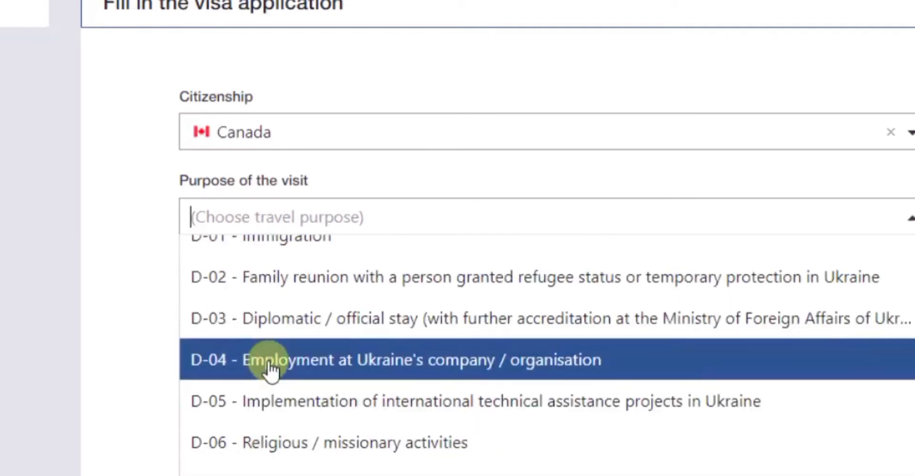
scroll(272, 418, "down", 2)
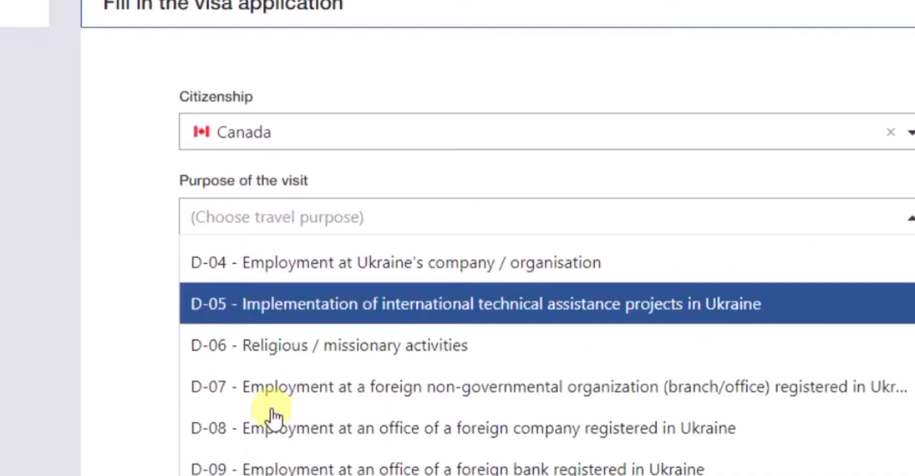
scroll(267, 337, "up", 3)
scroll(272, 337, "up", 3)
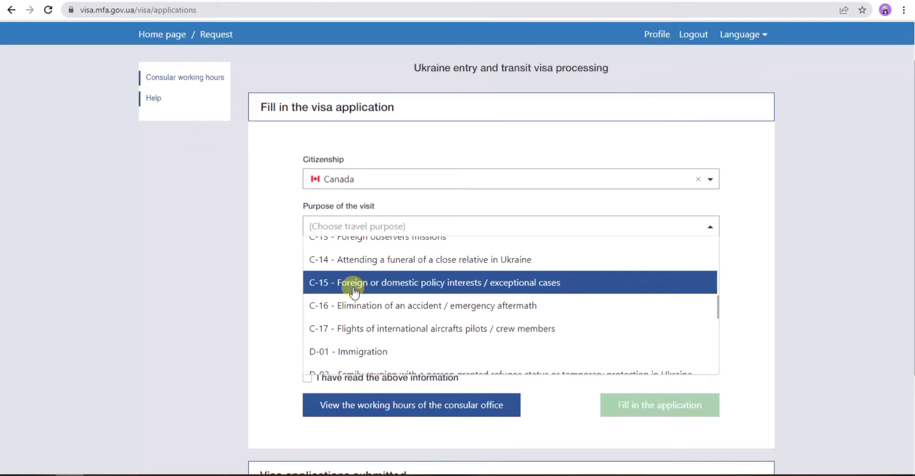
scroll(354, 291, "down", 1)
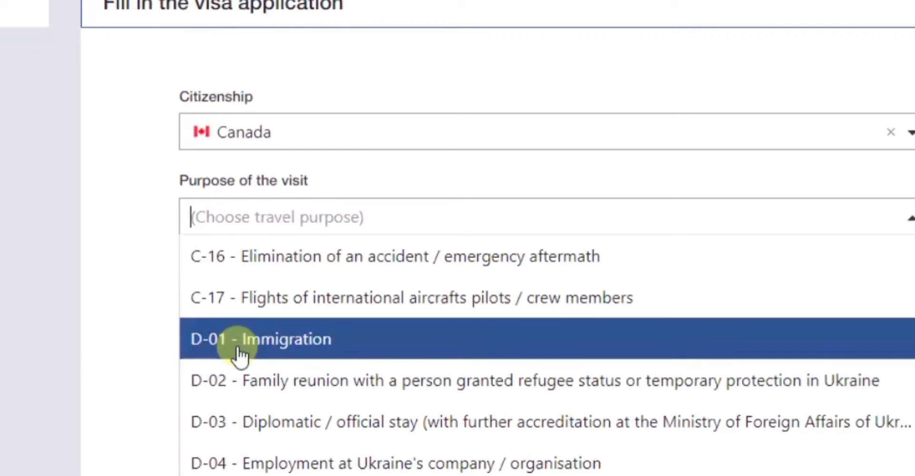
scroll(238, 348, "down", 2)
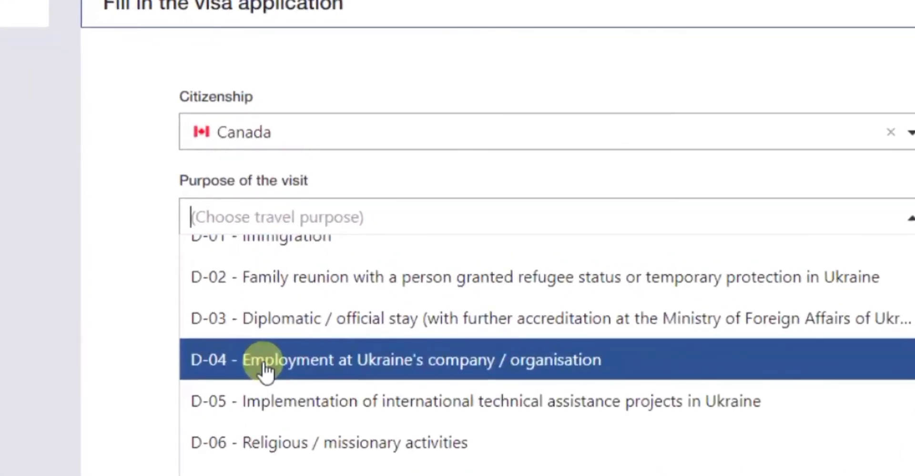
scroll(272, 367, "down", 2)
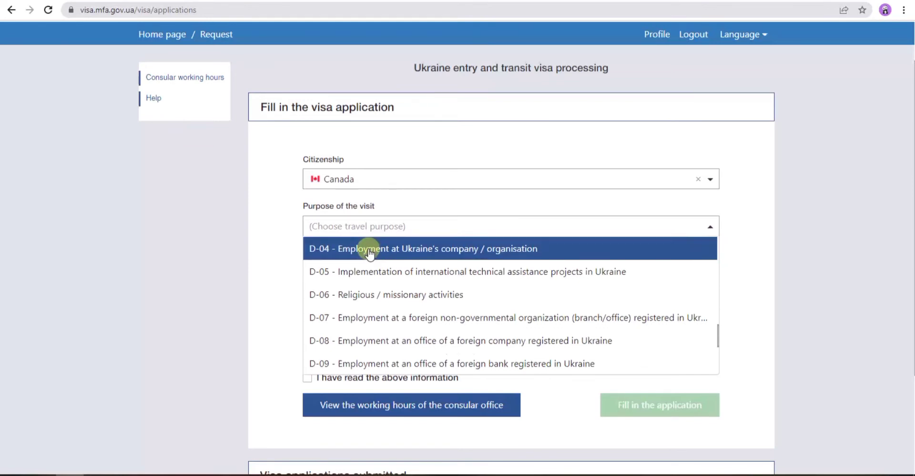
scroll(372, 252, "down", 4)
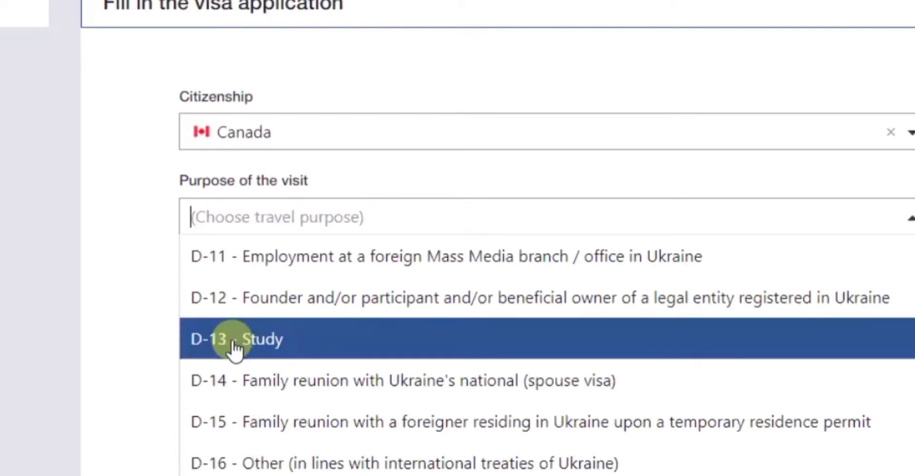
scroll(256, 350, "down", 2)
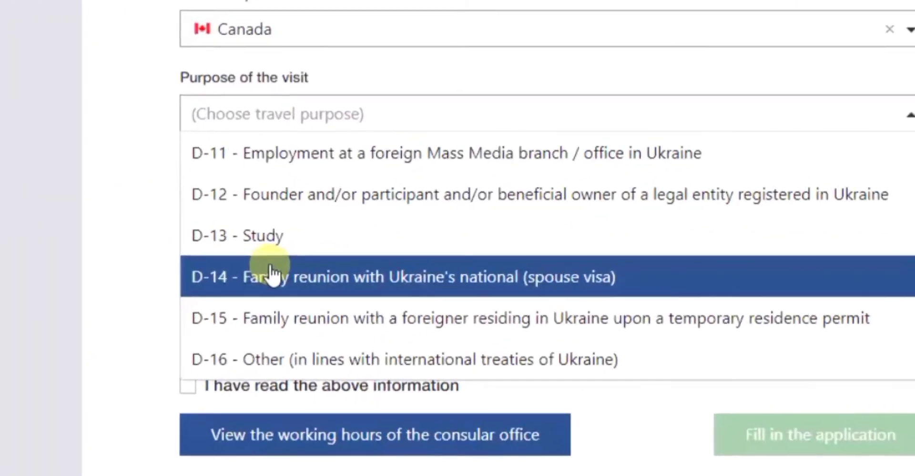
- Browse the visit-purpose list and close it without choosing
scroll(353, 258, "down", 1)
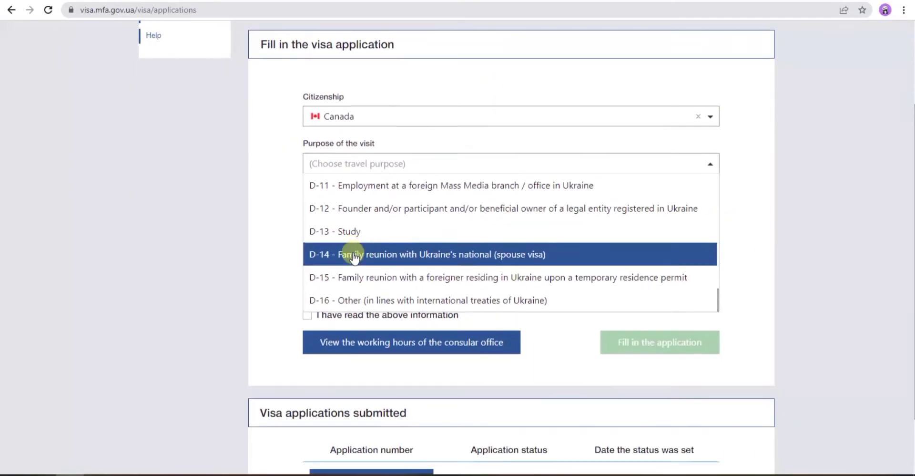
scroll(339, 219, "down", 1)
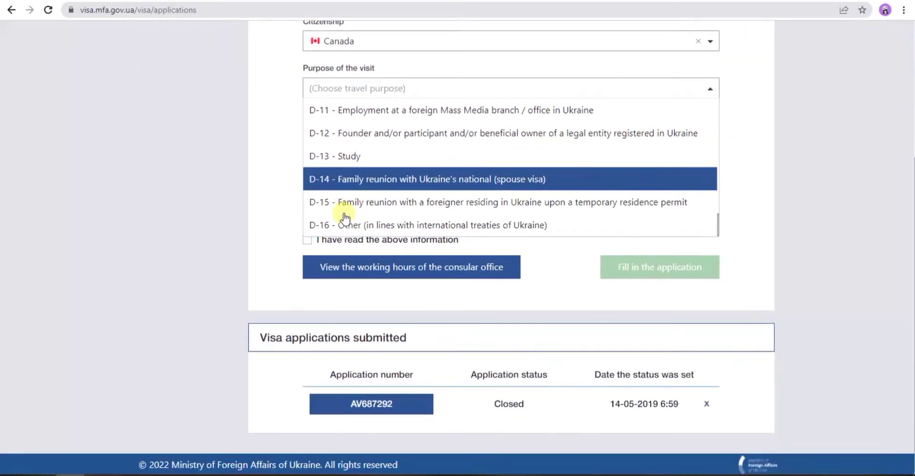
scroll(344, 216, "up", 5)
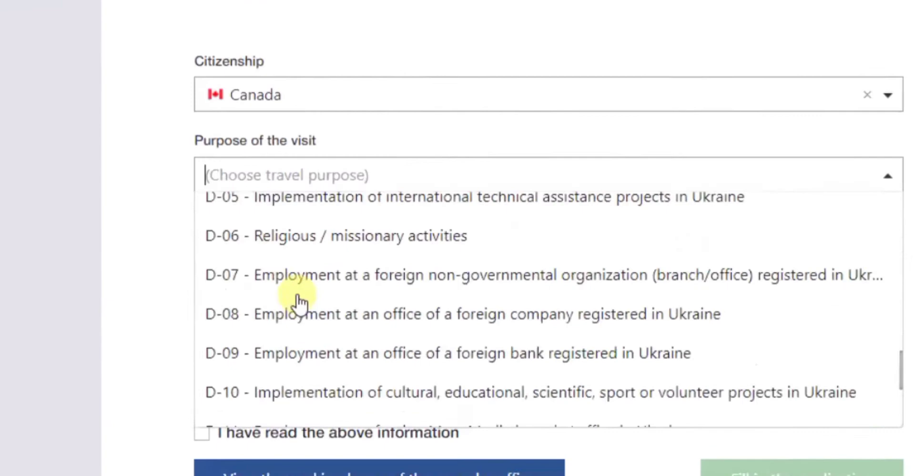
scroll(300, 303, "up", 15)
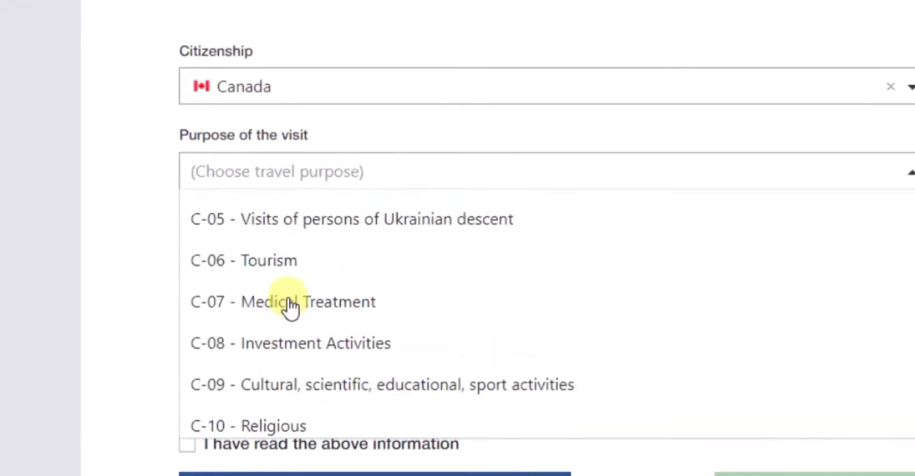
scroll(292, 308, "up", 7)
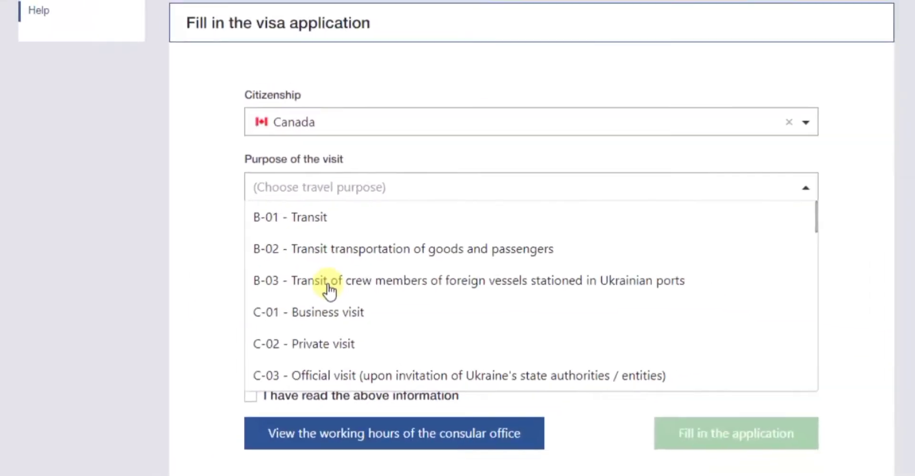
scroll(328, 286, "down", 1)
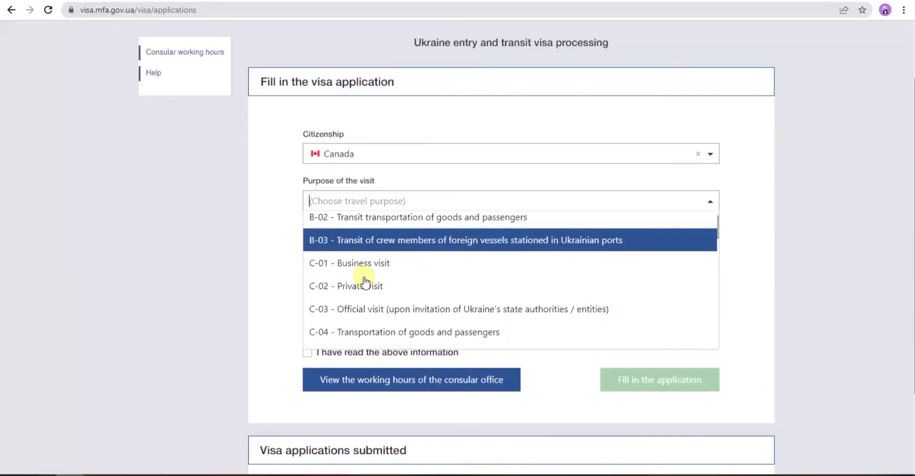
scroll(328, 286, "up", 1)
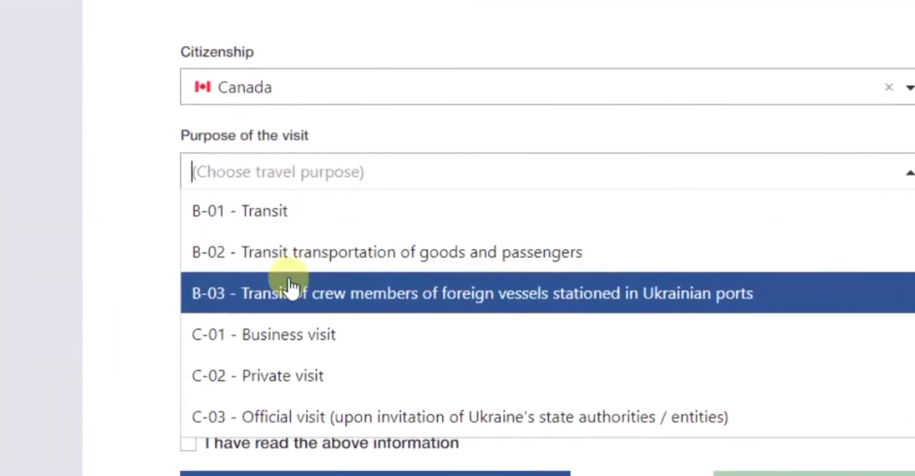
scroll(318, 274, "down", 16)
scroll(294, 281, "down", 3)
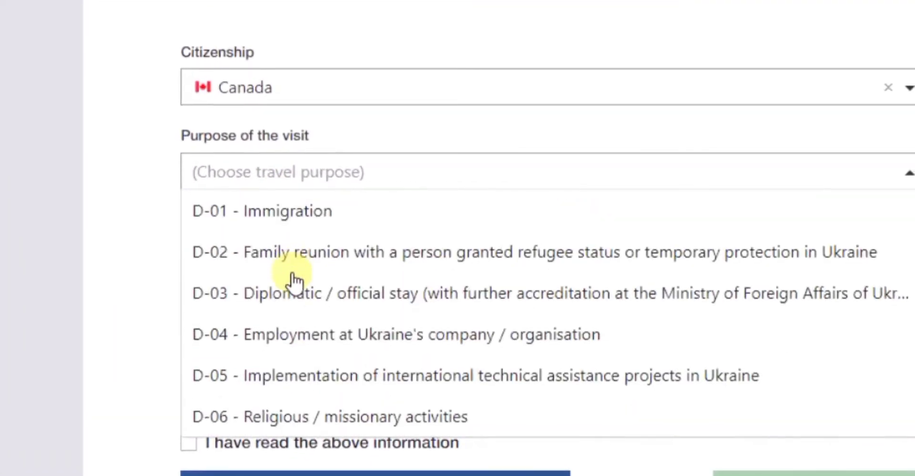
scroll(295, 281, "up", 2)
scroll(292, 272, "down", 8)
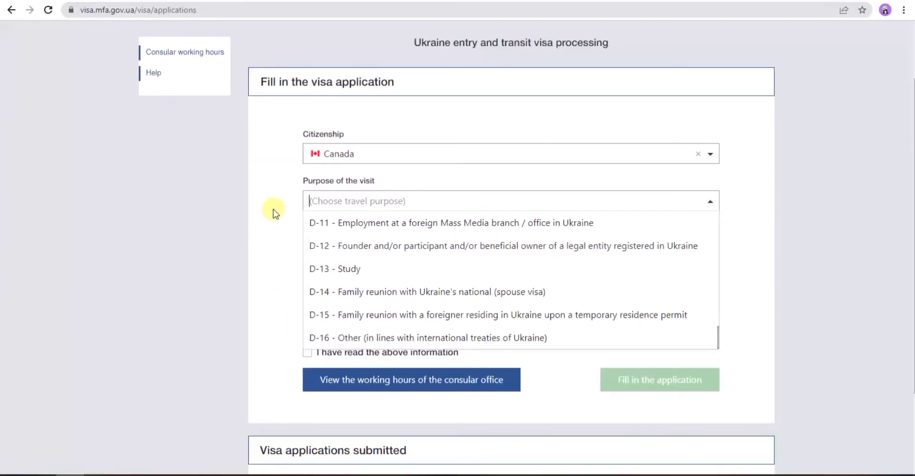
left_click(273, 209)
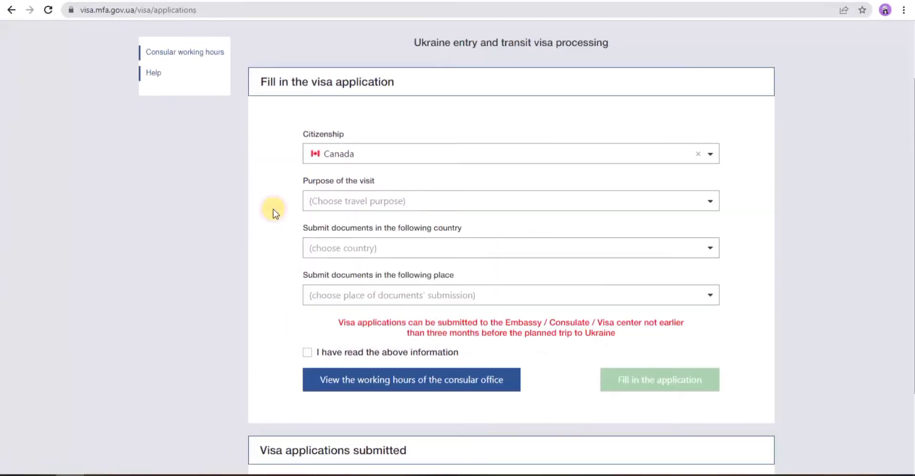
- Choose D-04 - Employment at Ukraine's company / organisation as the visit purpose
left_click(313, 200)
scroll(333, 229, "down", 9)
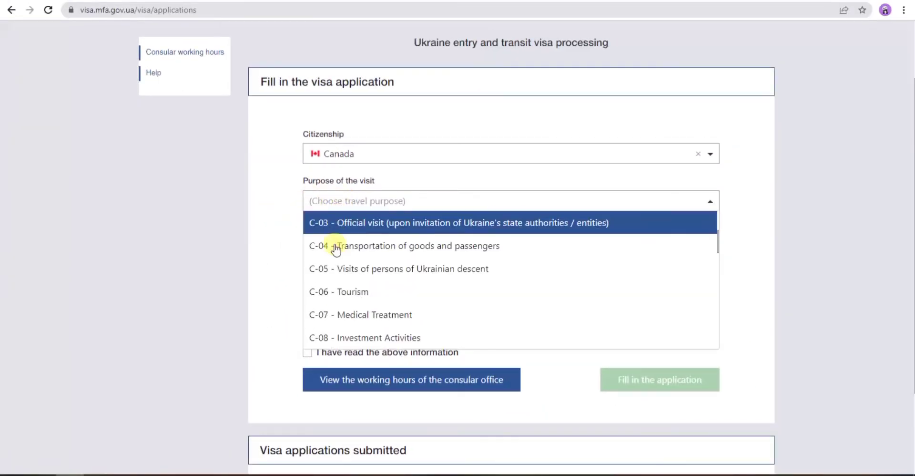
scroll(336, 260, "down", 1)
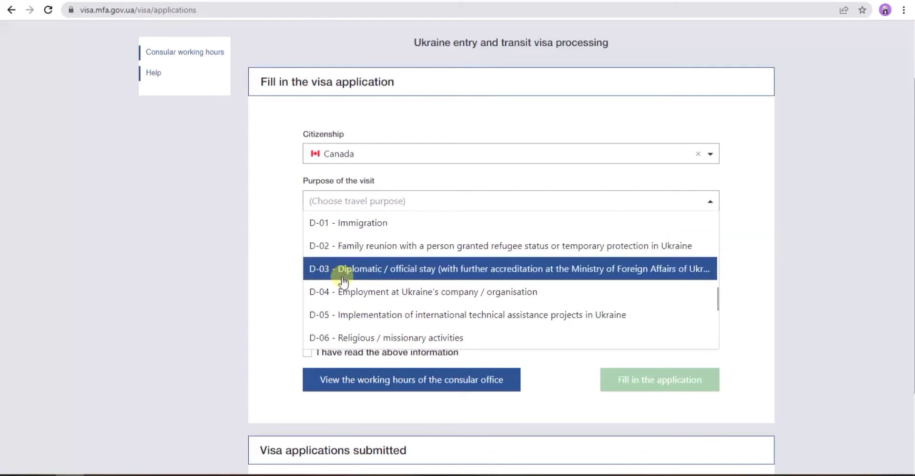
left_click(353, 292)
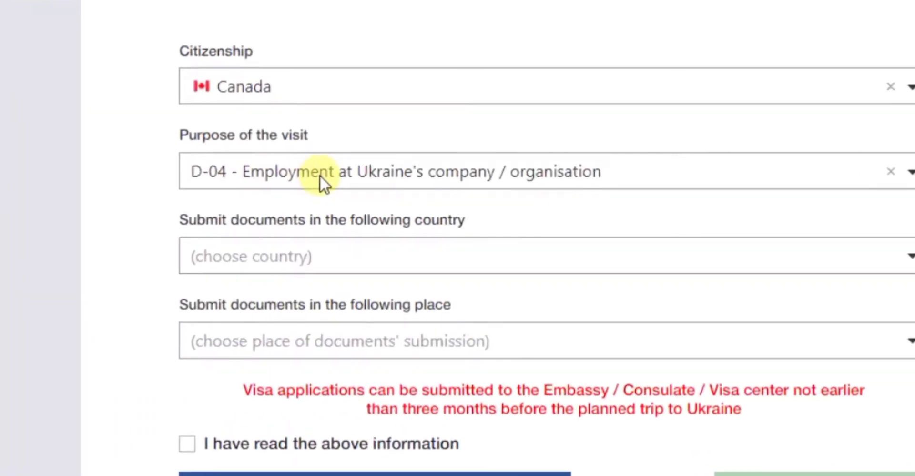
- Choose Canada and the Consulate-General of Ukraine in Toronto for document submission
left_click(301, 255)
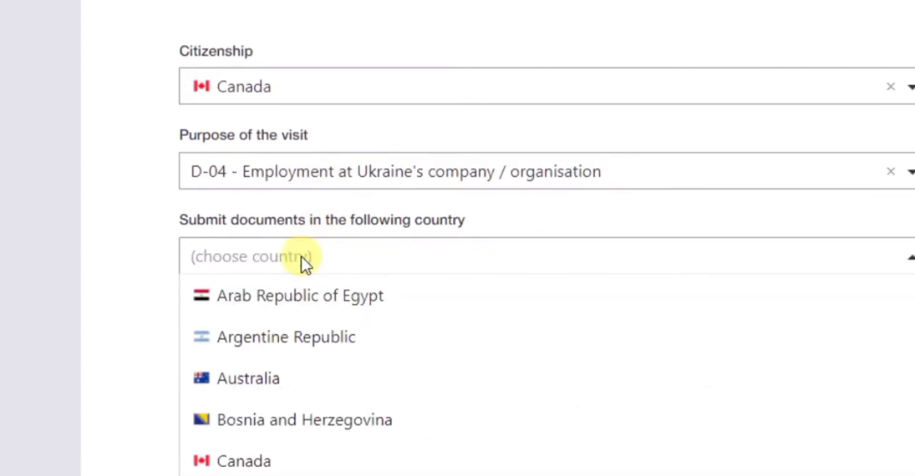
left_click(228, 462)
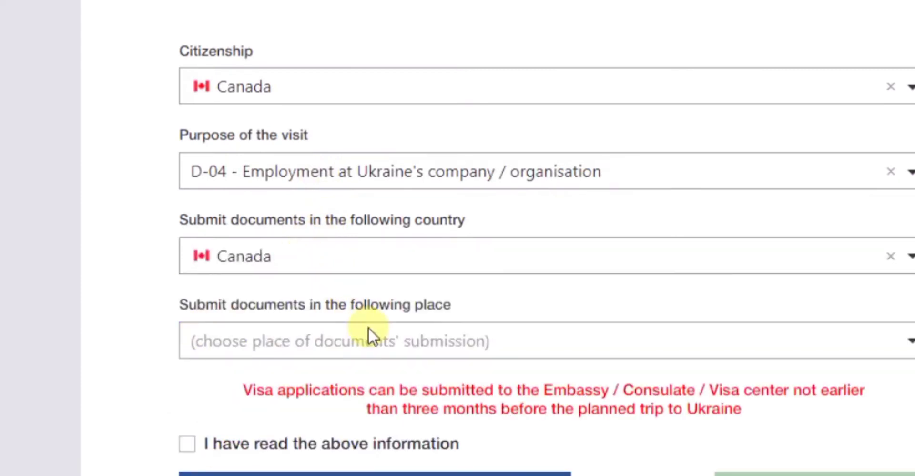
left_click(375, 340)
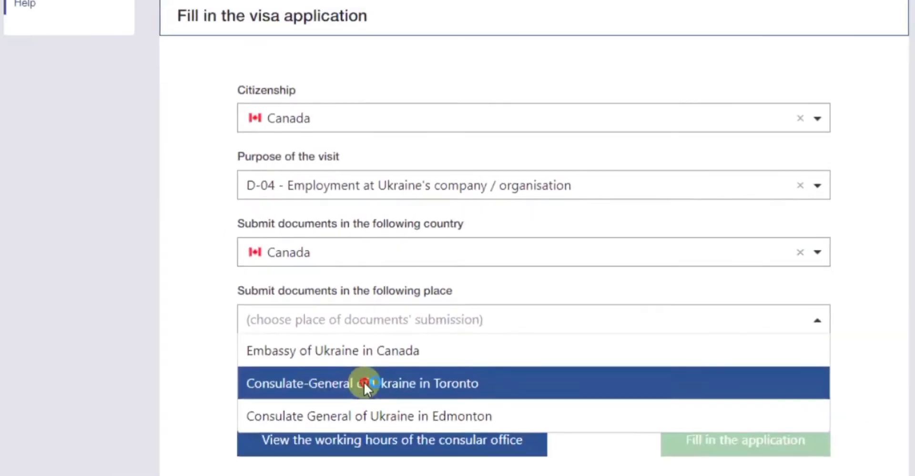
left_click(342, 420)
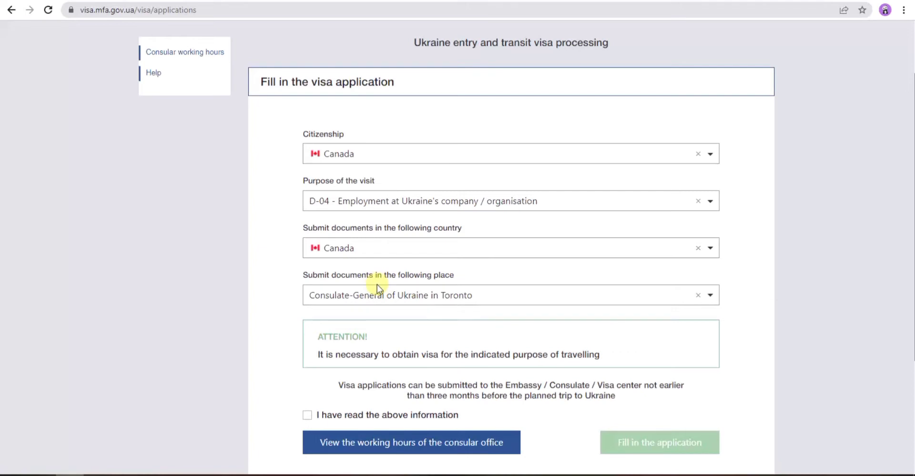
scroll(377, 294, "down", 2)
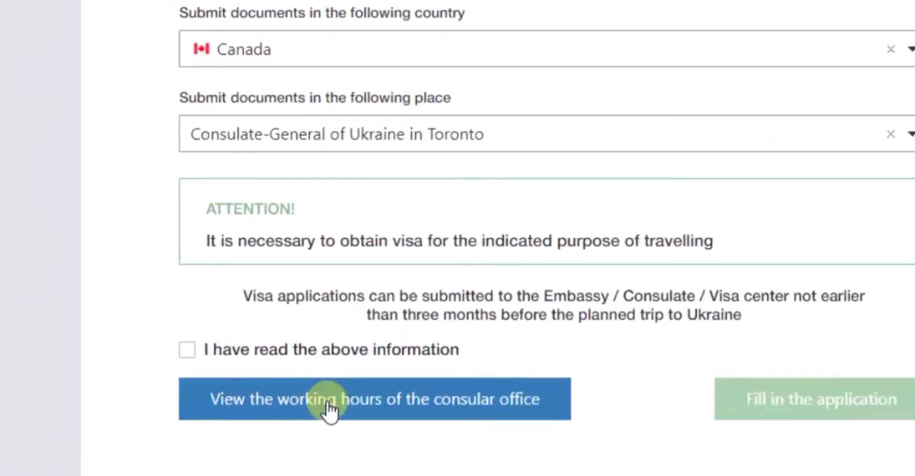
left_click(328, 410)
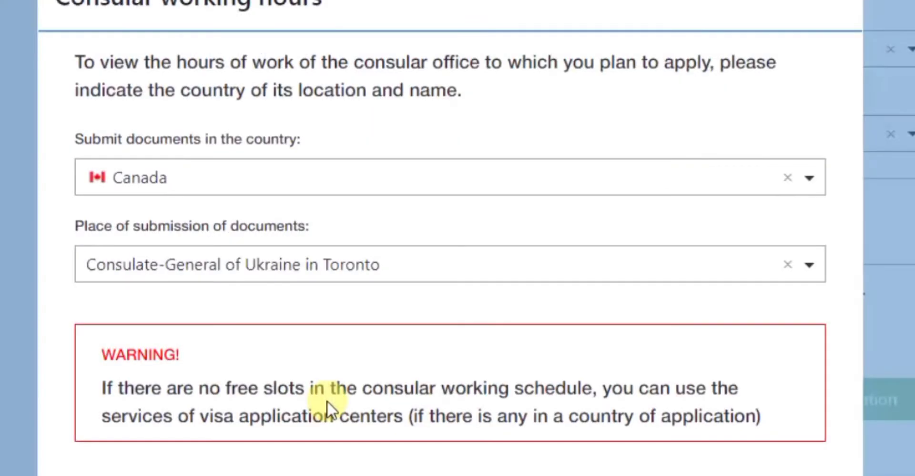
scroll(320, 359, "down", 2)
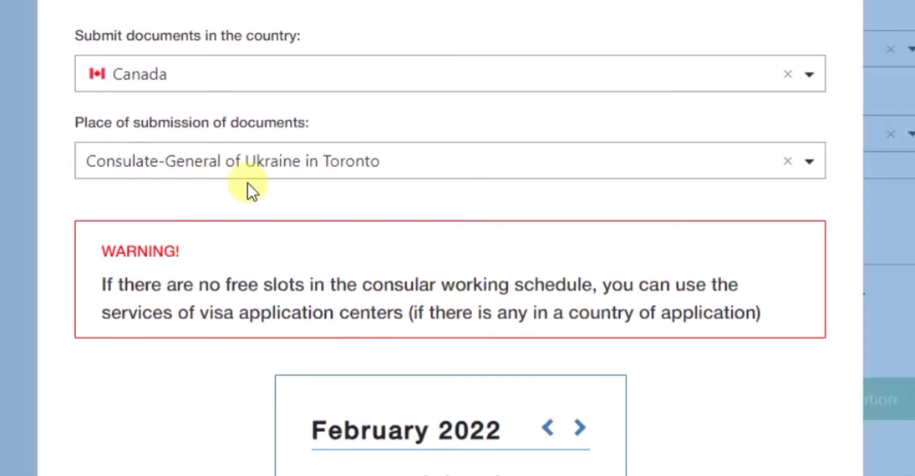
scroll(248, 182, "down", 4)
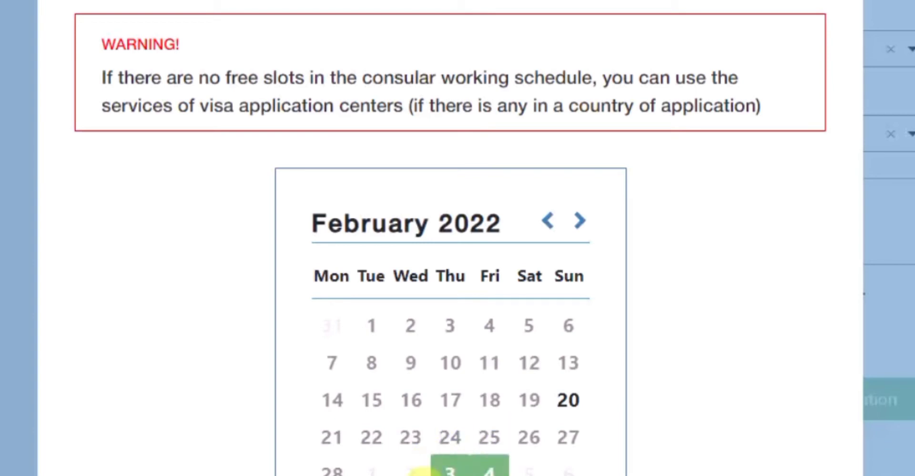
left_click(446, 470)
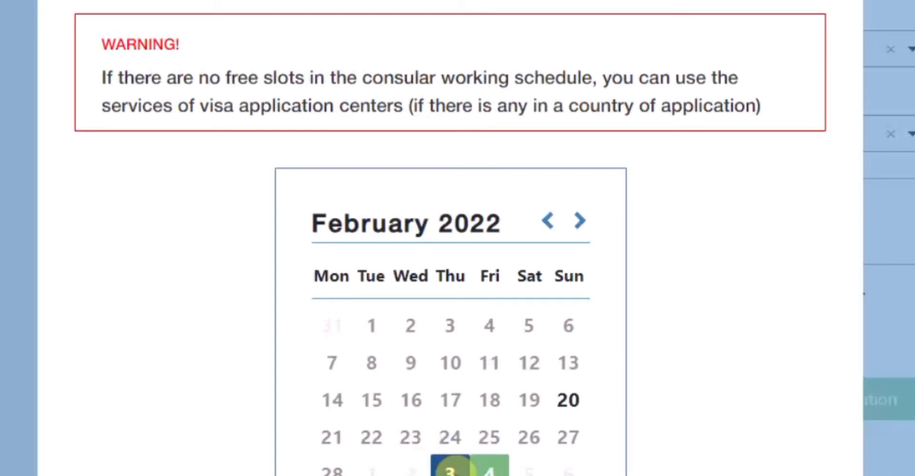
scroll(446, 469, "down", 4)
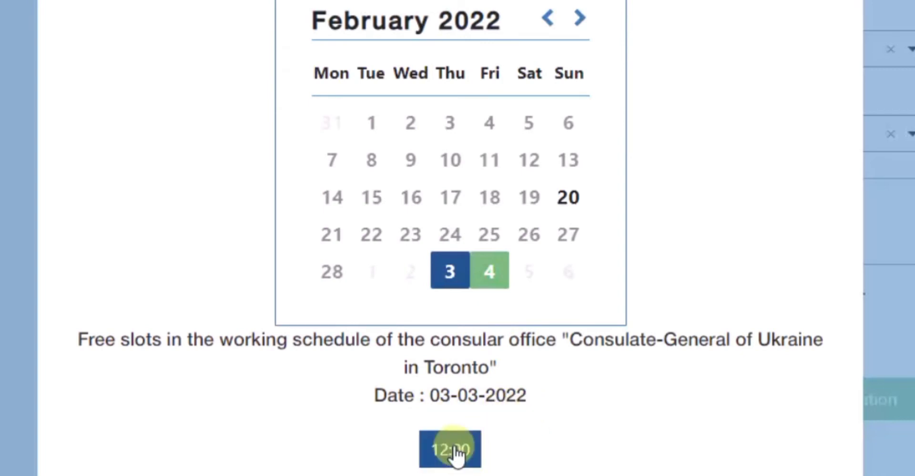
scroll(604, 335, "up", 6)
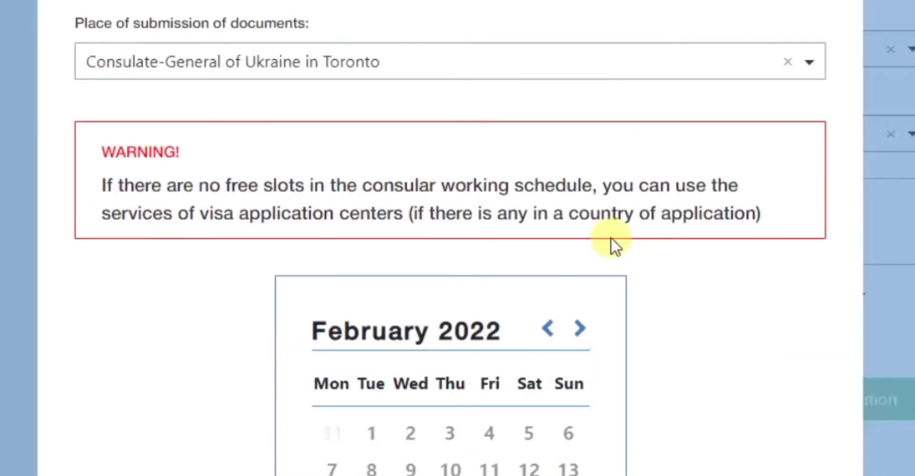
scroll(756, 93, "up", 3)
scroll(404, 125, "down", 6)
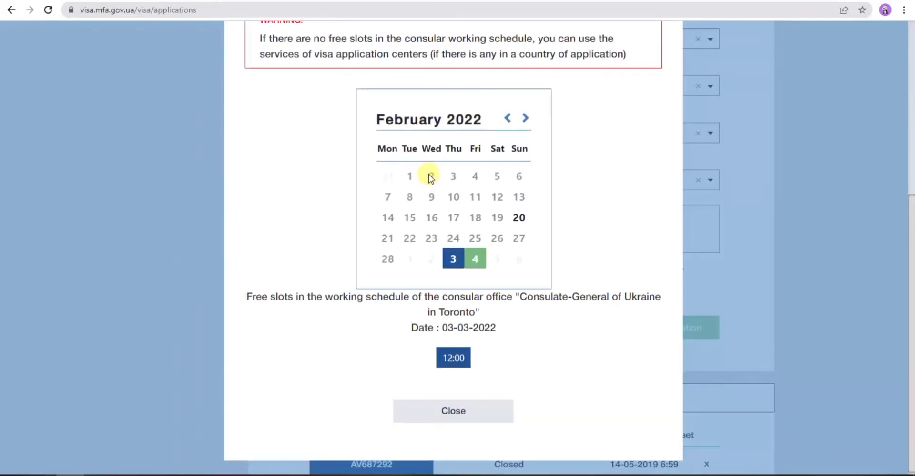
left_click(436, 411)
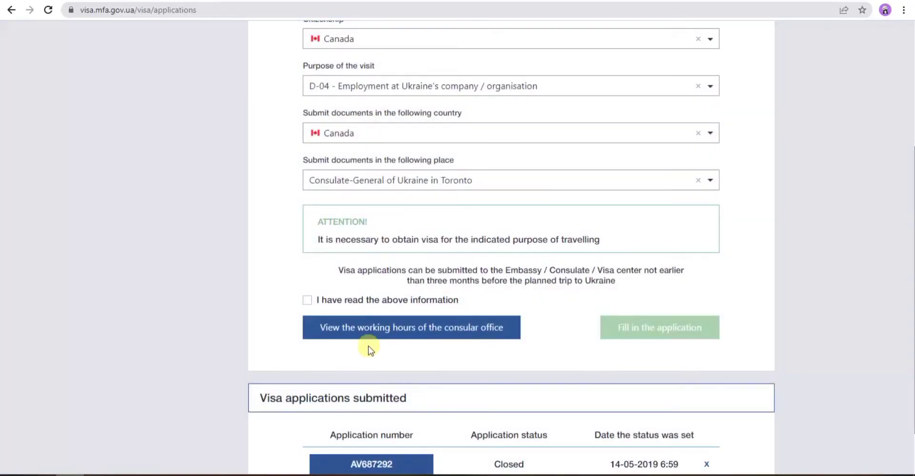
- Tick 'I have read the above information' and start the application
left_click(329, 301)
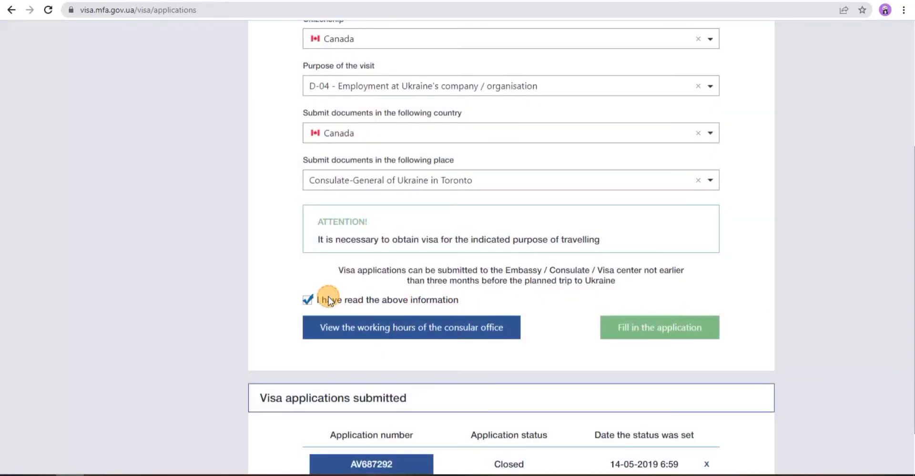
scroll(410, 302, "up", 2)
scroll(410, 302, "down", 2)
scroll(411, 302, "up", 3)
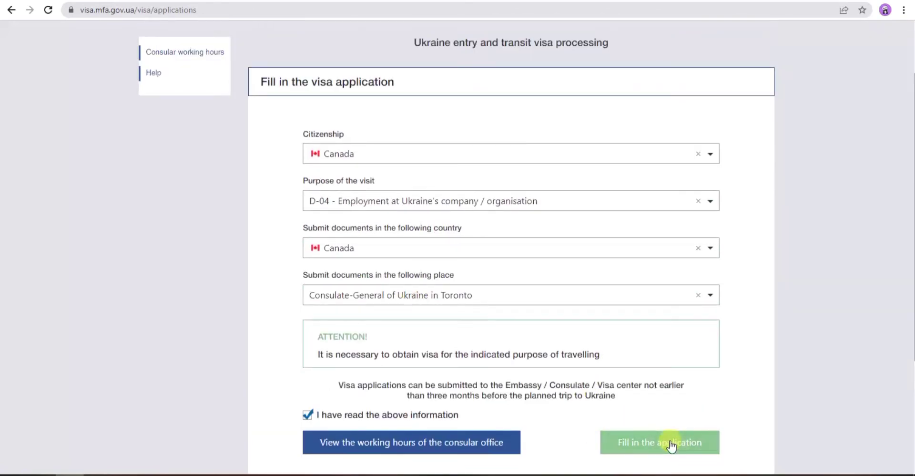
left_click(672, 443)
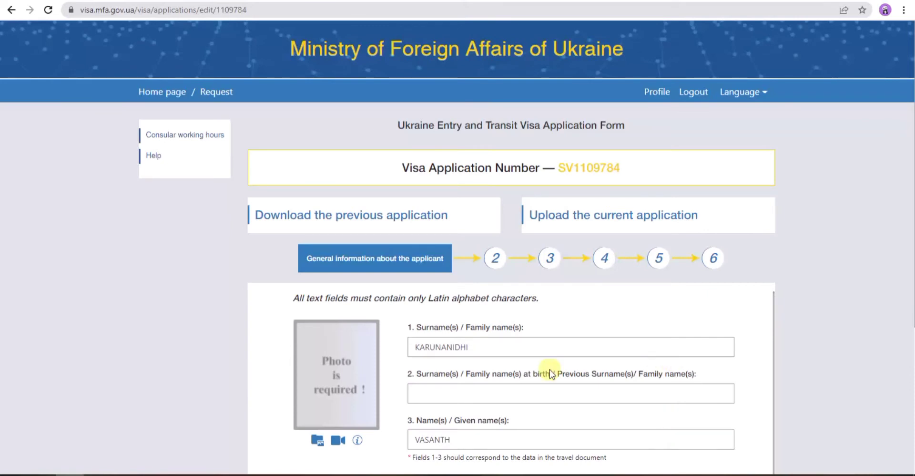
- Delete the prefilled text from the Surname(s) and Name(s)/Given name(s) fields
left_click_drag(472, 347, 410, 348)
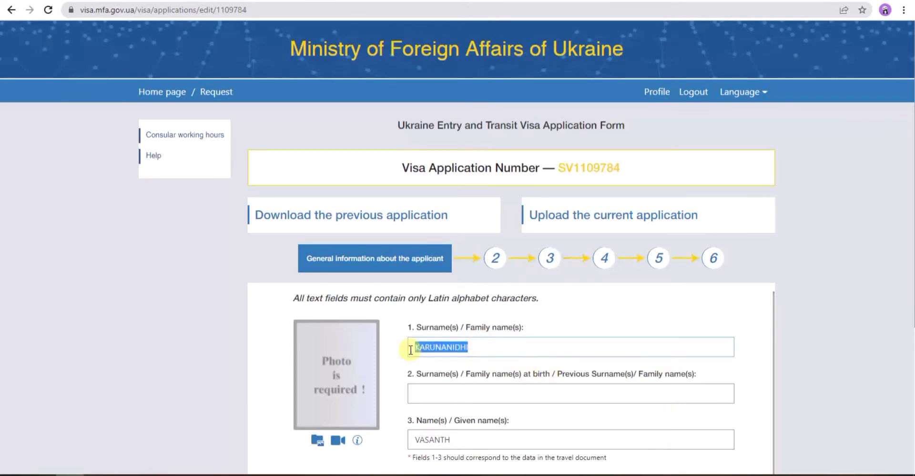
key("BackSpace")
left_click_drag(464, 437, 435, 429)
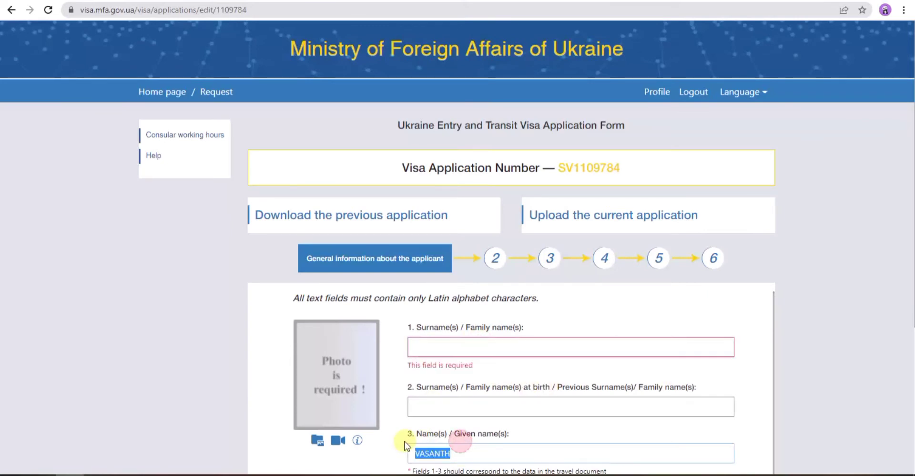
key("BackSpace")
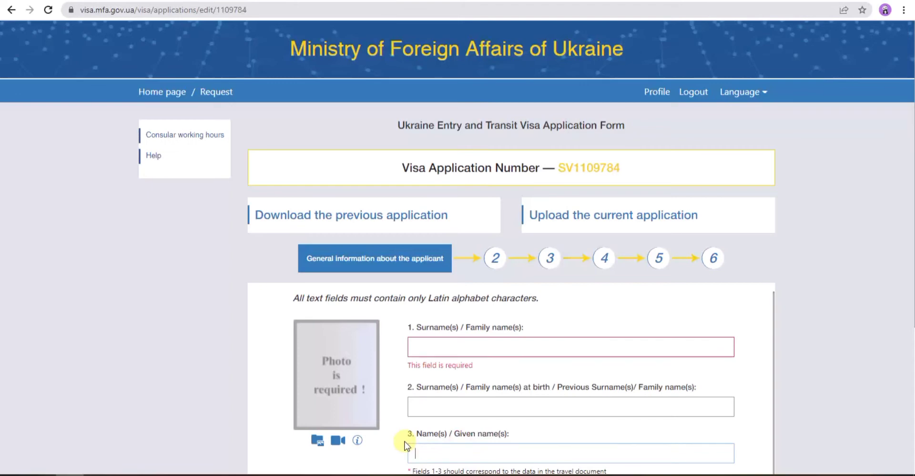
scroll(406, 445, "down", 7)
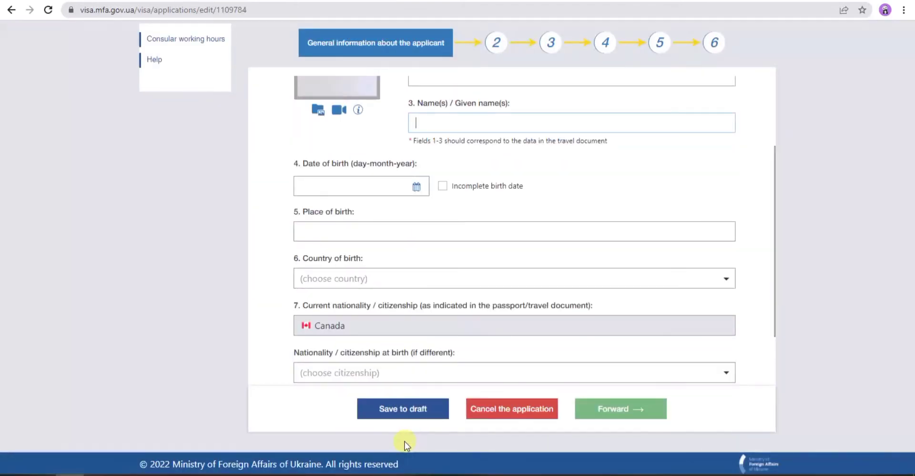
scroll(565, 233, "up", 2)
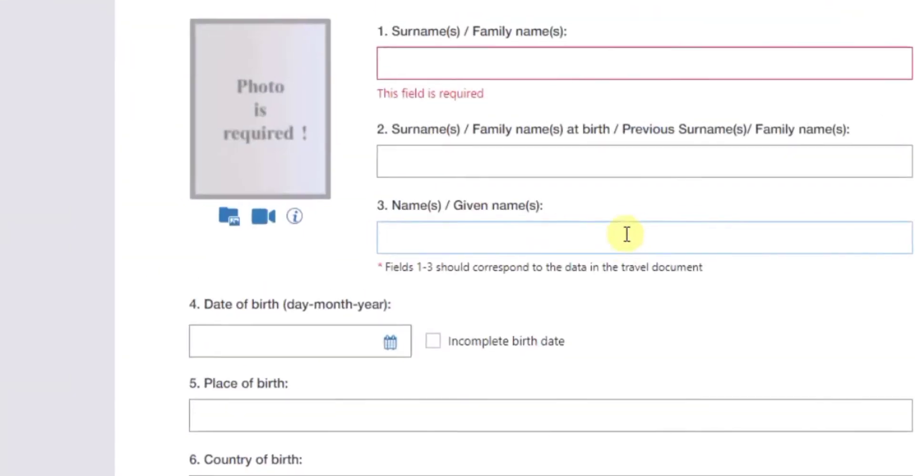
scroll(627, 234, "down", 7)
- Scroll back to the top of the form and select the Surname field
scroll(626, 233, "up", 7)
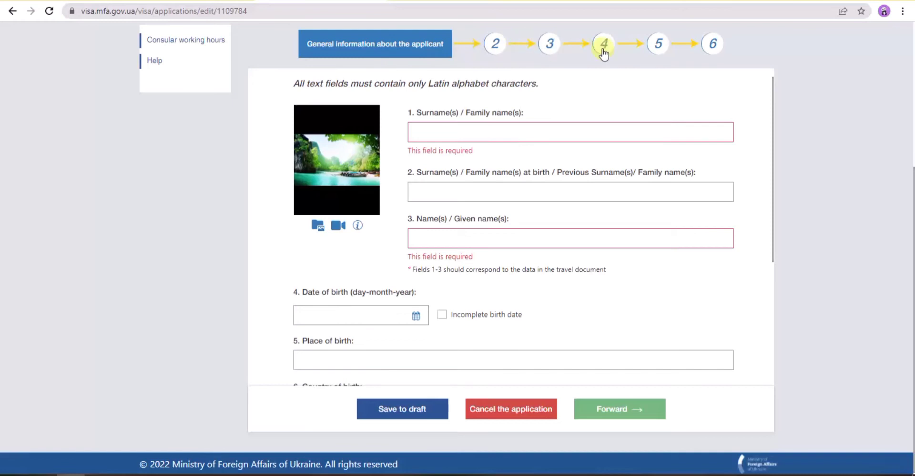
left_click(423, 136)
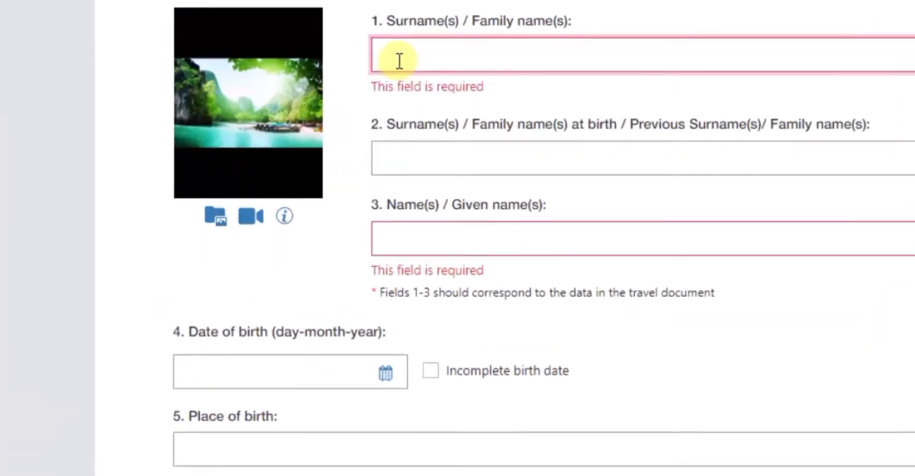
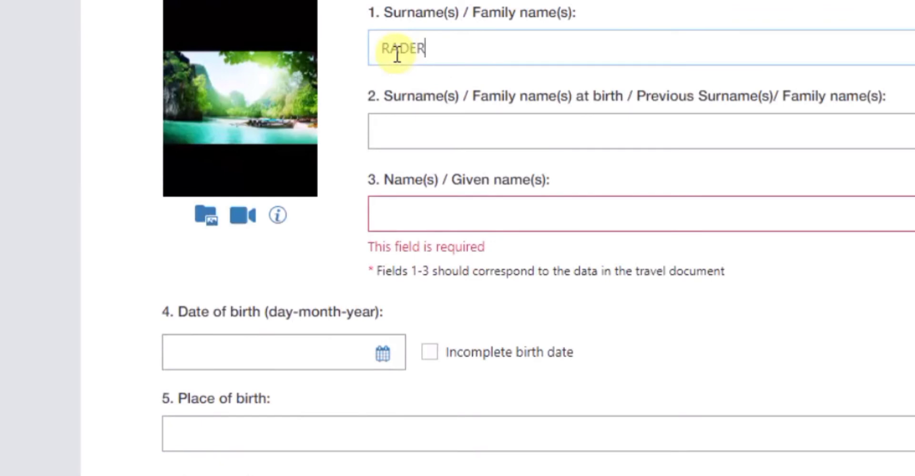
- Enter the applicant's surname, surname at birth and given name
left_click(395, 125)
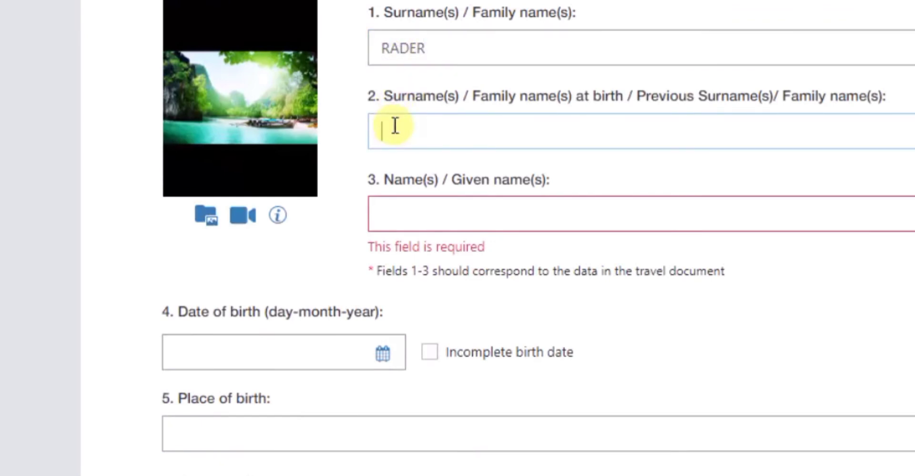
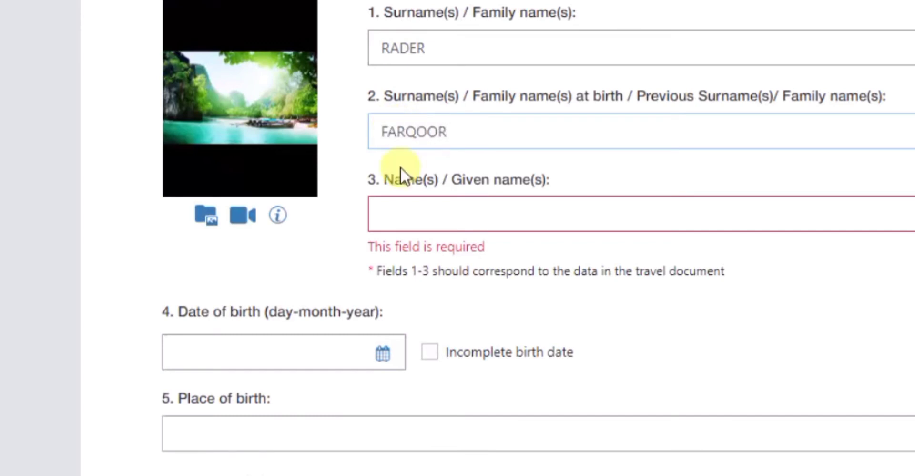
left_click(416, 220)
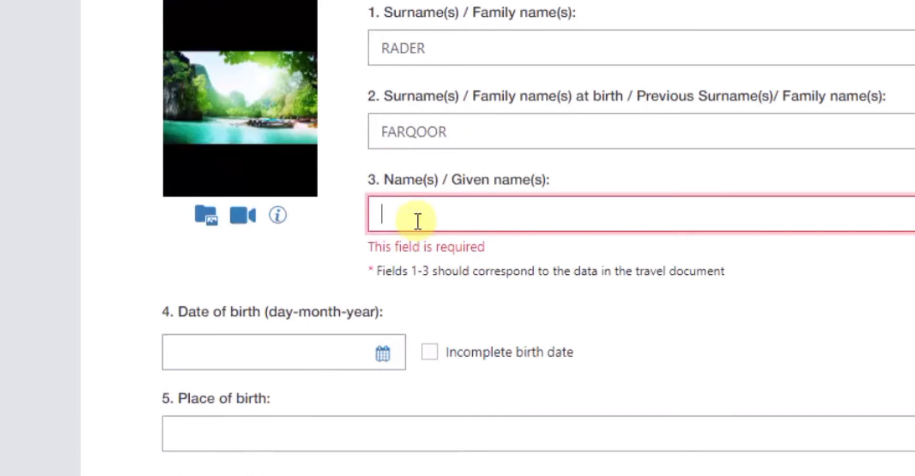
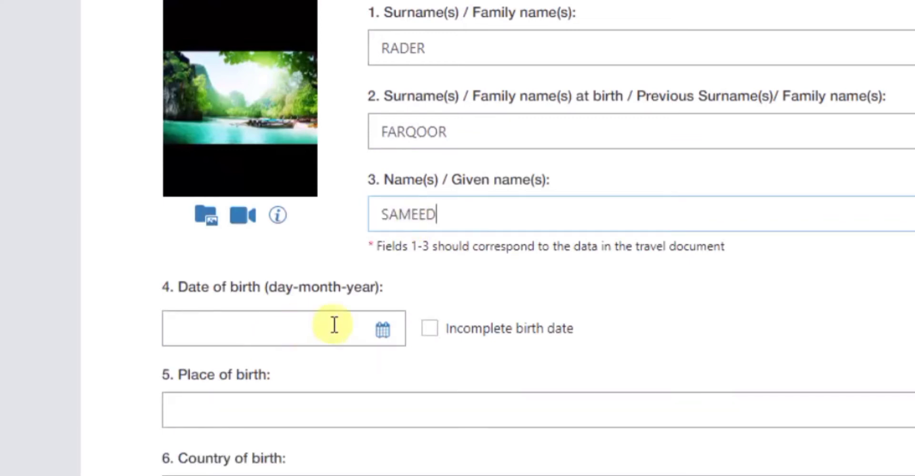
left_click(384, 327)
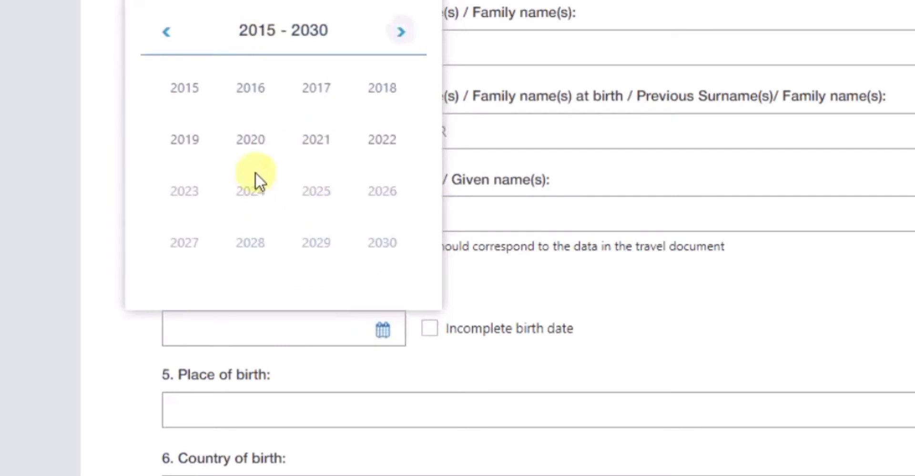
left_click(168, 31)
left_click(168, 32)
left_click(167, 32)
left_click(168, 31)
left_click(168, 31)
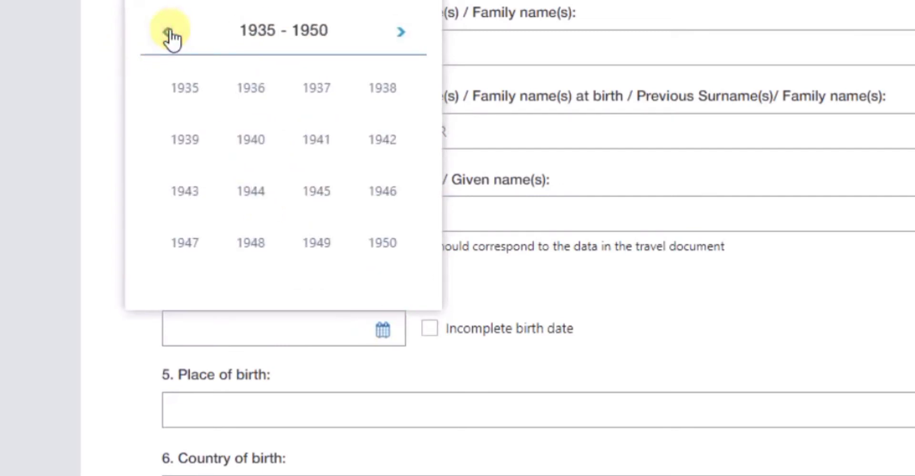
left_click(402, 32)
left_click(403, 32)
left_click(403, 31)
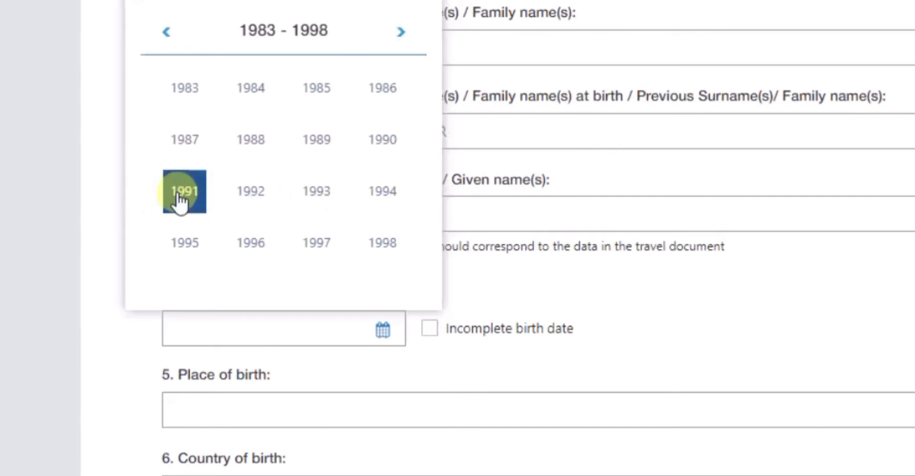
left_click(196, 194)
left_click(274, 149)
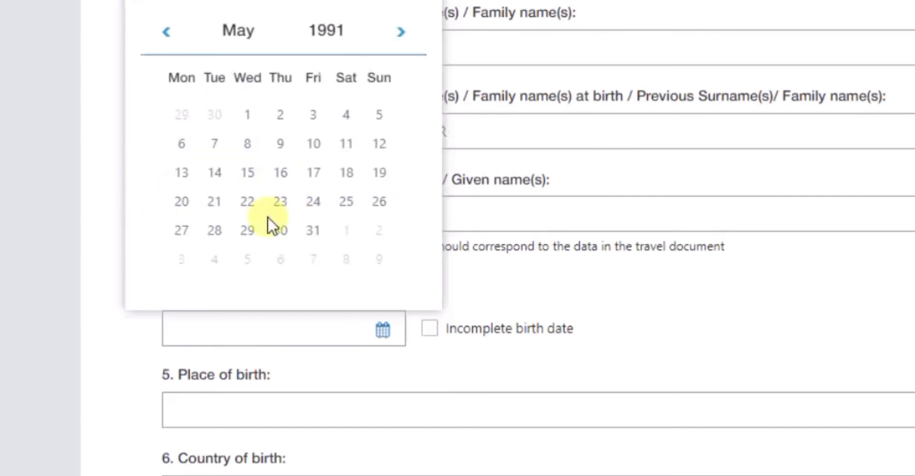
left_click(279, 201)
left_click(268, 419)
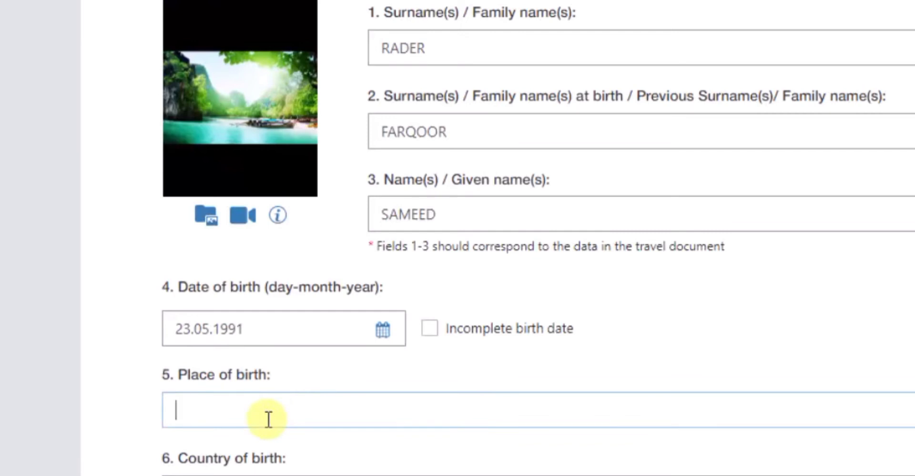
- Enter TORONTO as the place of birth
type("TORRONT")
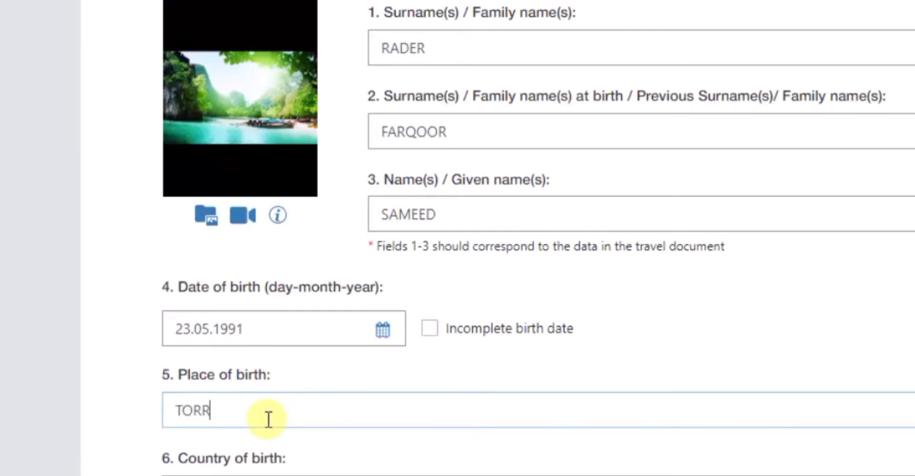
key("BackSpace")
key("BackSpace")
key("BackSpace")
key("BackSpace")
type("R")
key("BackSpace")
key("BackSpace")
type("RONTO")
- Set the country of birth to Canada
scroll(268, 420, "down", 2)
left_click(241, 384)
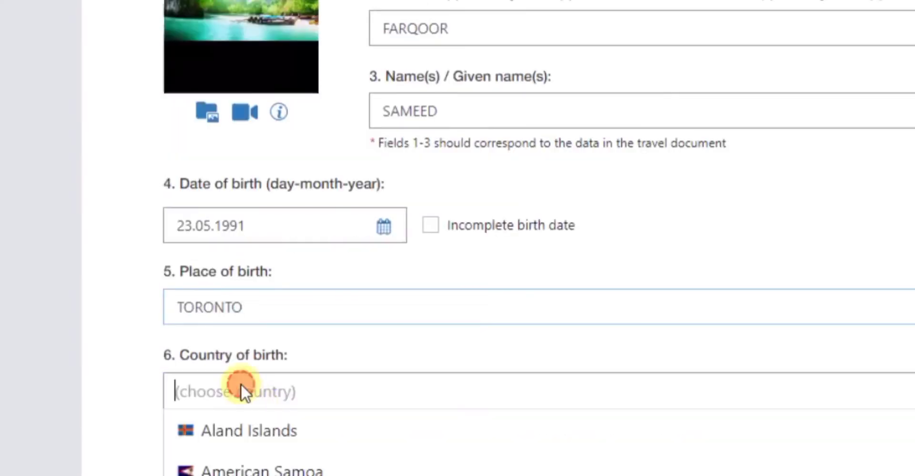
scroll(241, 383, "down", 2)
type("ca")
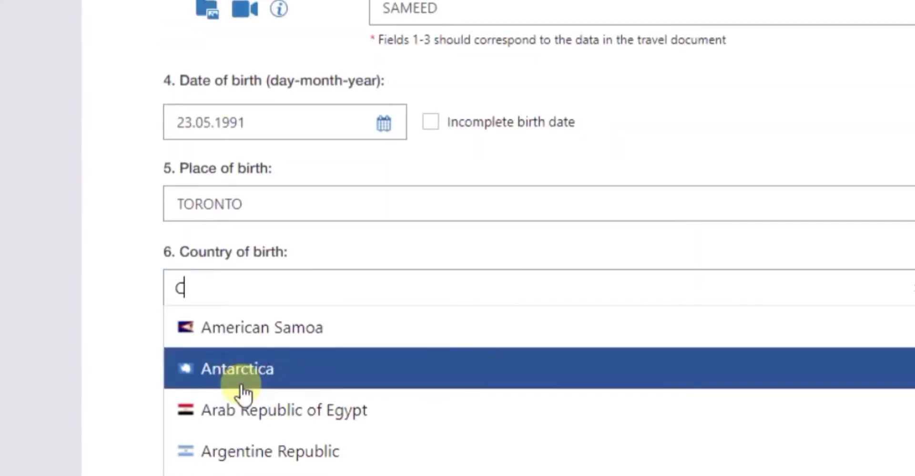
left_click(209, 364)
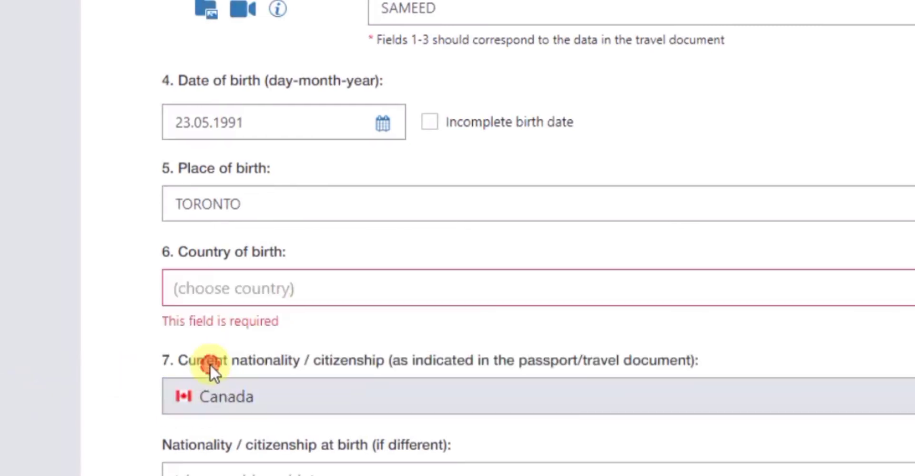
scroll(209, 370, "down", 1)
scroll(209, 370, "down", 2)
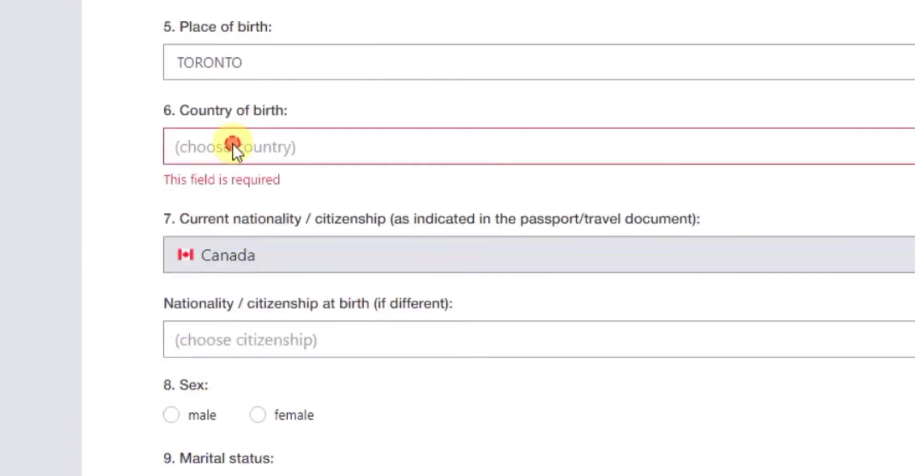
left_click(233, 146)
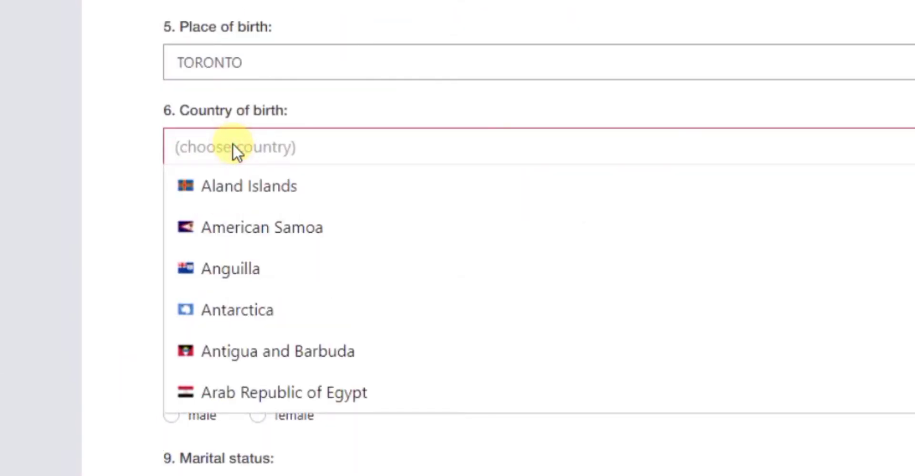
type("CC")
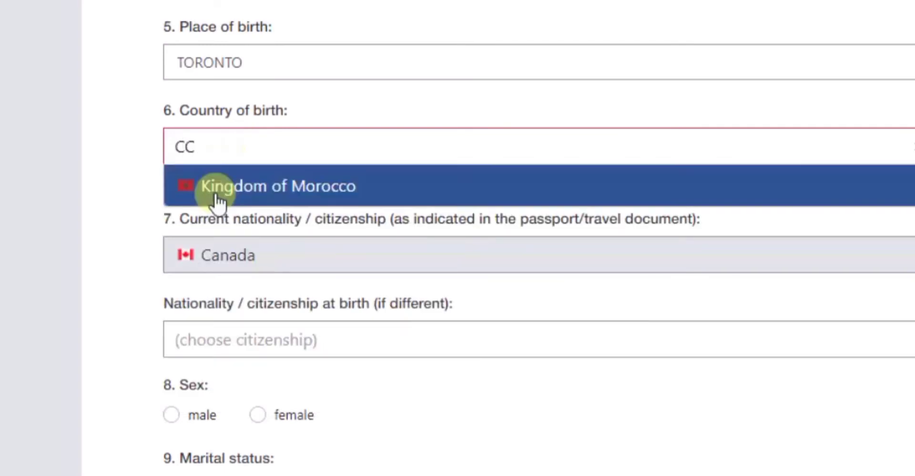
left_click(216, 258)
left_click(242, 157)
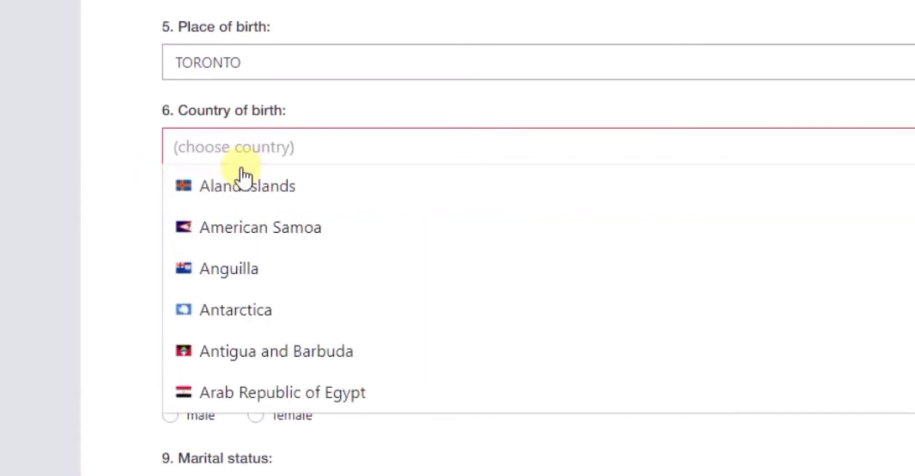
scroll(245, 315, "down", 10)
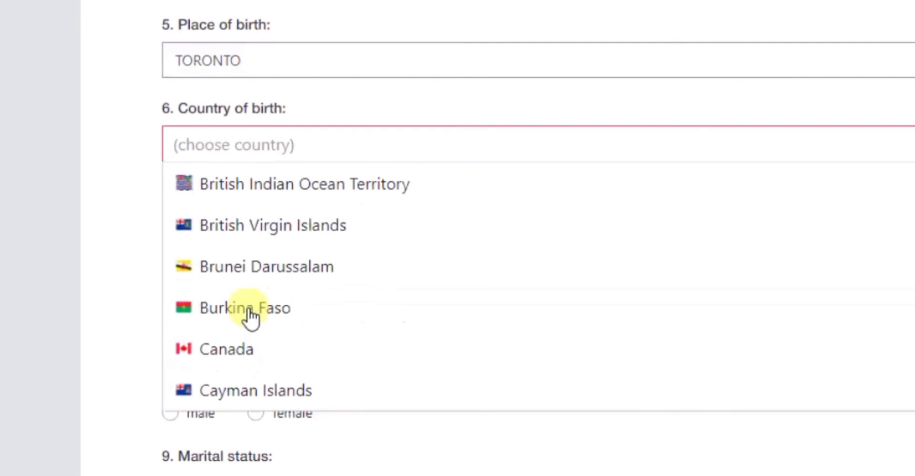
left_click(227, 351)
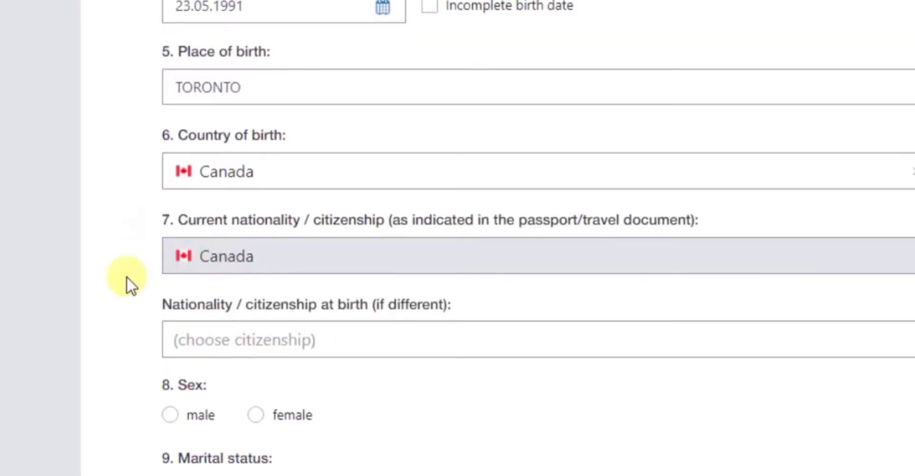
- Set nationality at birth to Canada
left_click(209, 345)
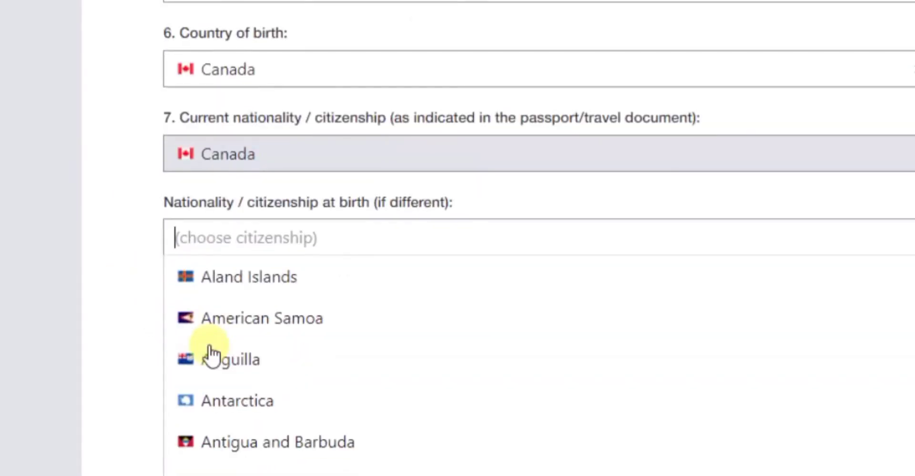
type("CC")
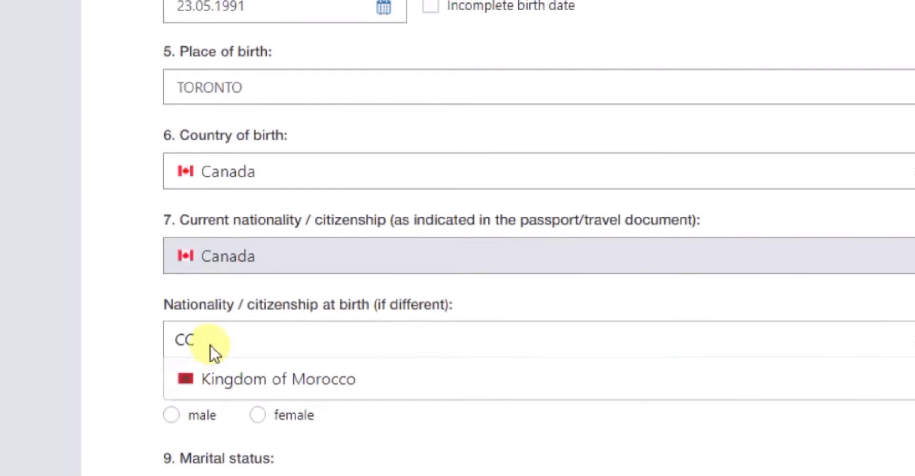
key("BackSpace")
type("A")
left_click(405, 353)
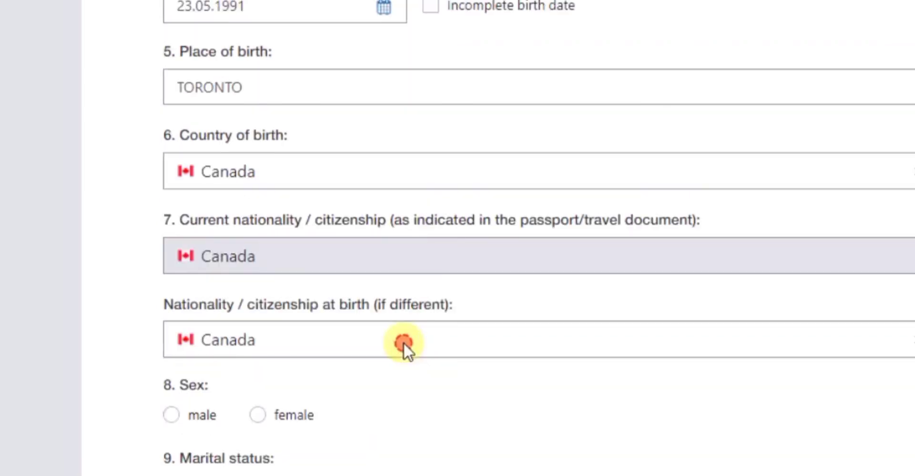
- Mark the applicant as male and single, then go Forward to the identity documents step
left_click(171, 415)
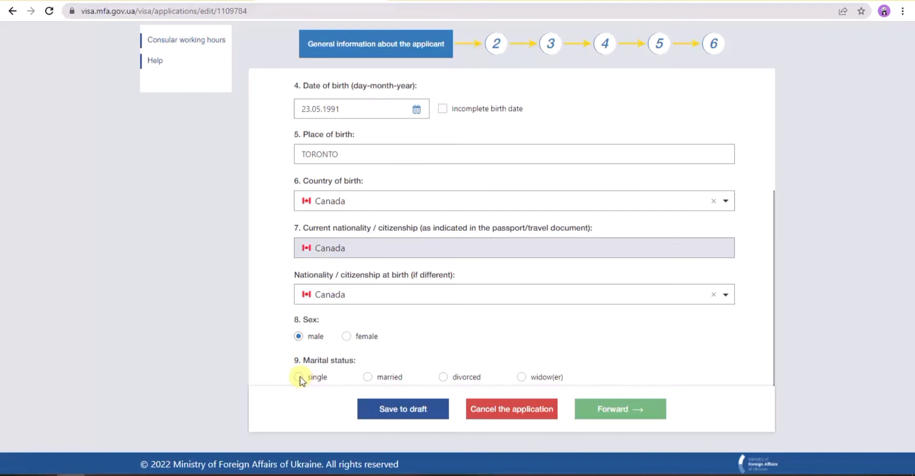
left_click(299, 377)
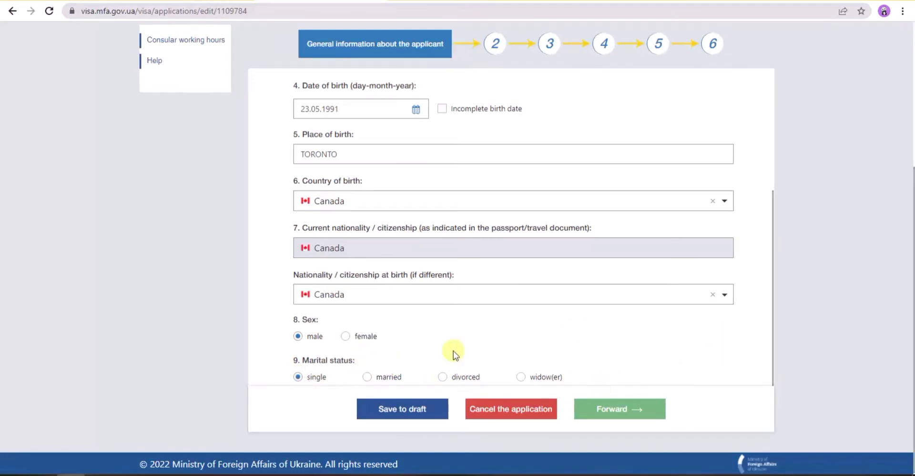
scroll(379, 178, "up", 4)
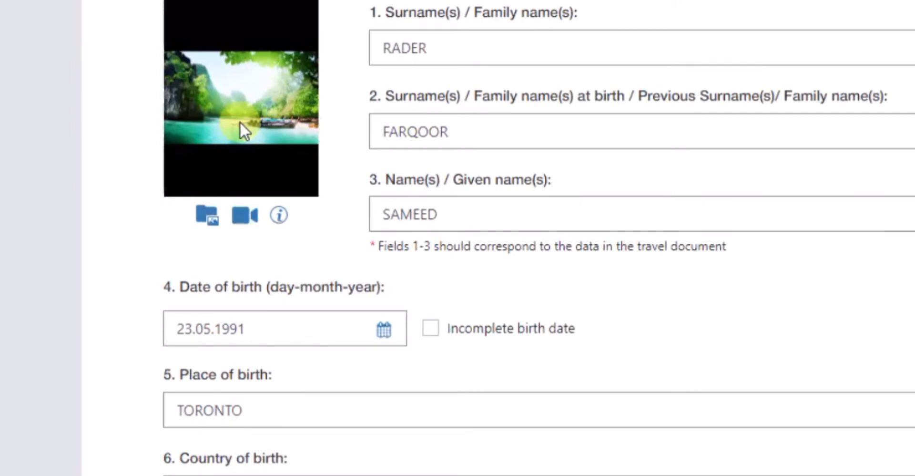
scroll(579, 278, "down", 4)
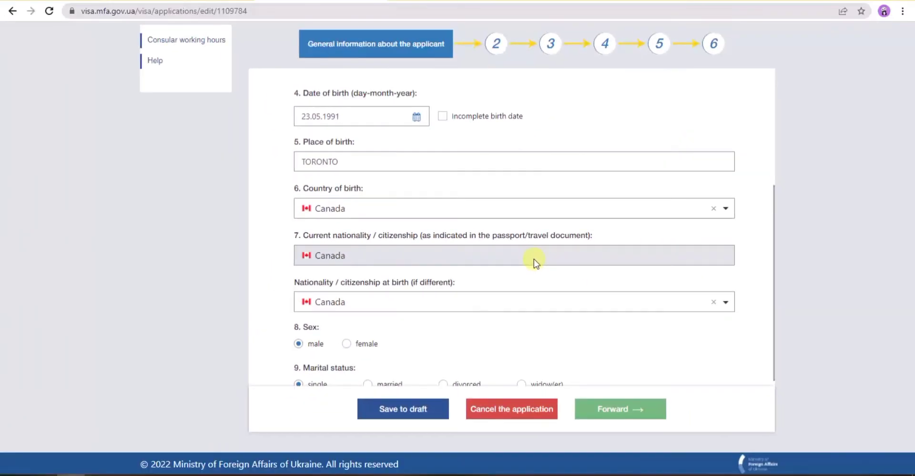
left_click(618, 410)
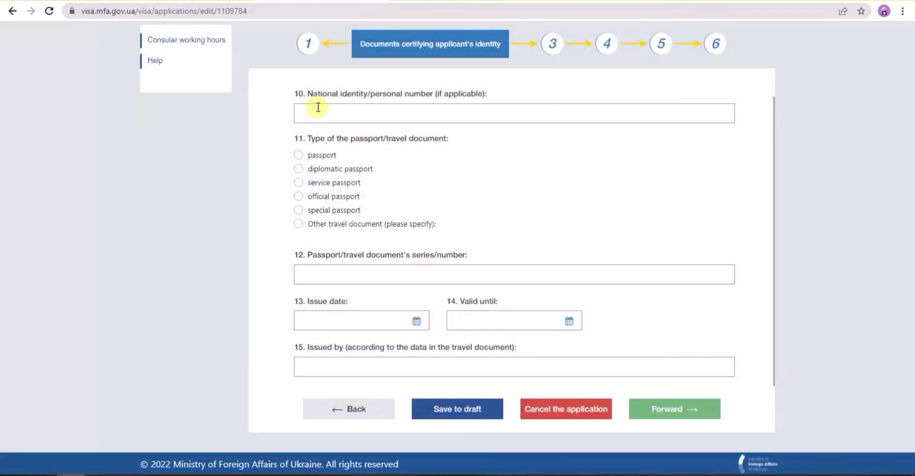
- Click into the national identity number field on the passport step
left_click(319, 112)
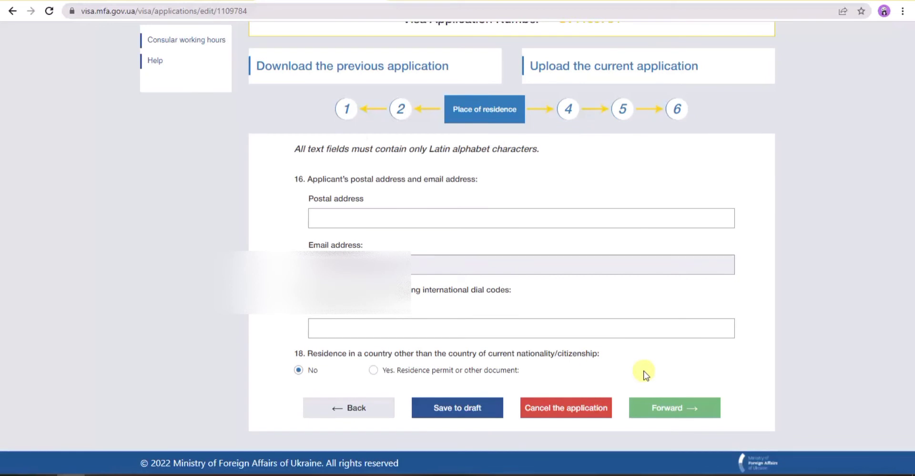
- Move on from Place of residence to the Place of work step
left_click(663, 409)
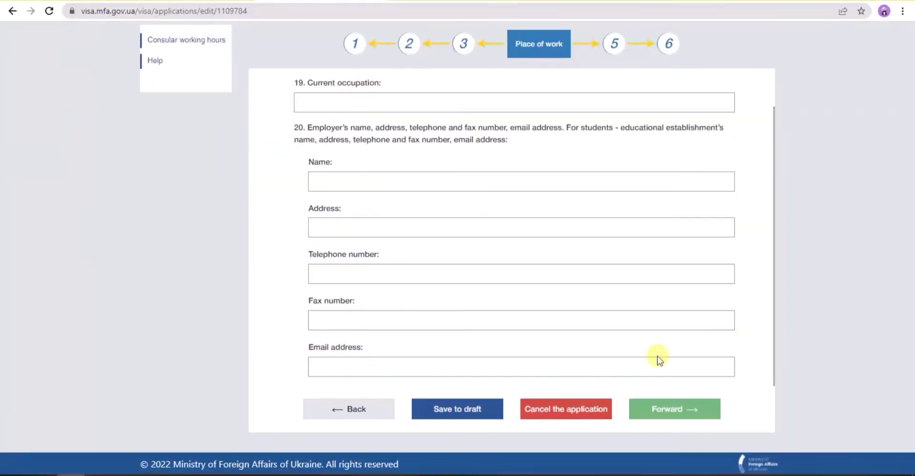
- Go forward from Place of work to the Trip information step
left_click(680, 411)
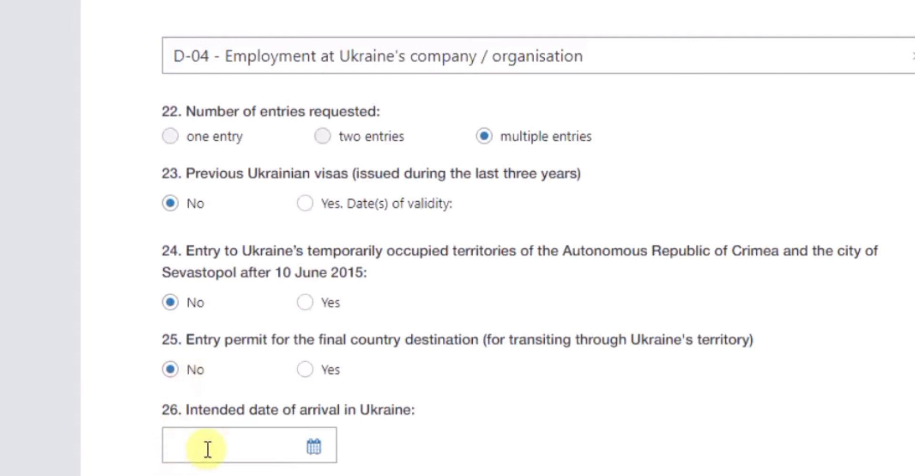
scroll(282, 348, "down", 2)
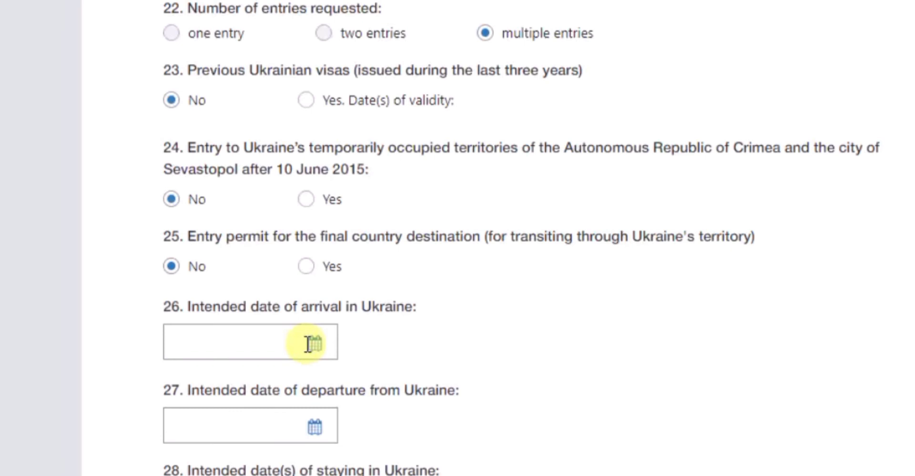
scroll(308, 345, "down", 4)
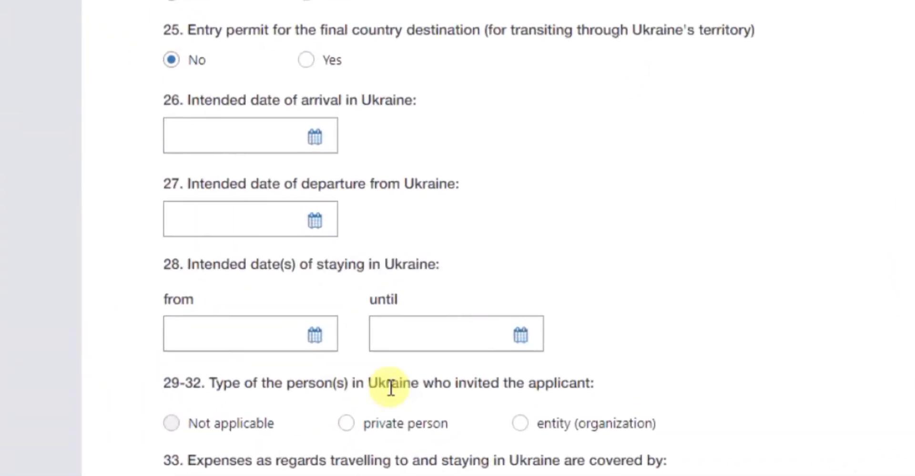
scroll(389, 387, "down", 2)
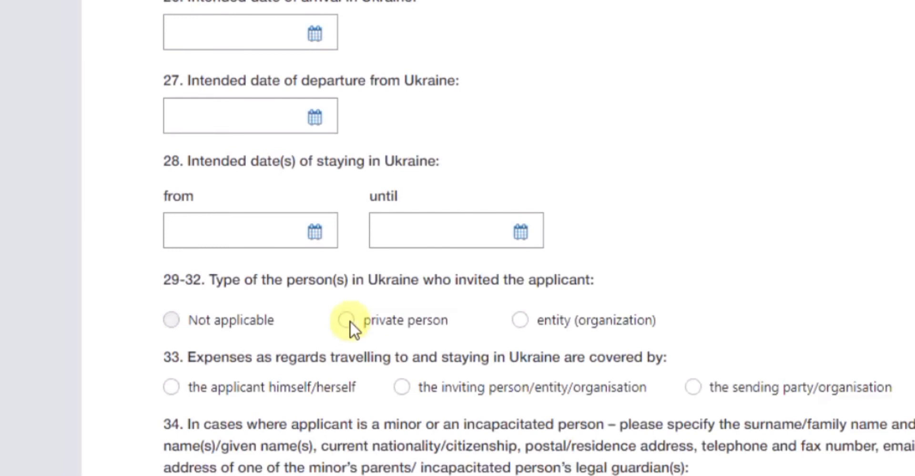
left_click(524, 321)
scroll(524, 324, "down", 2)
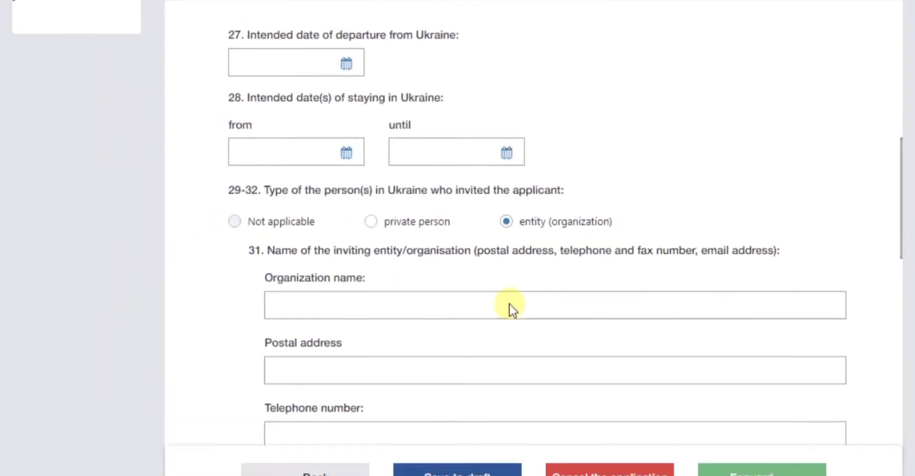
scroll(509, 302, "down", 3)
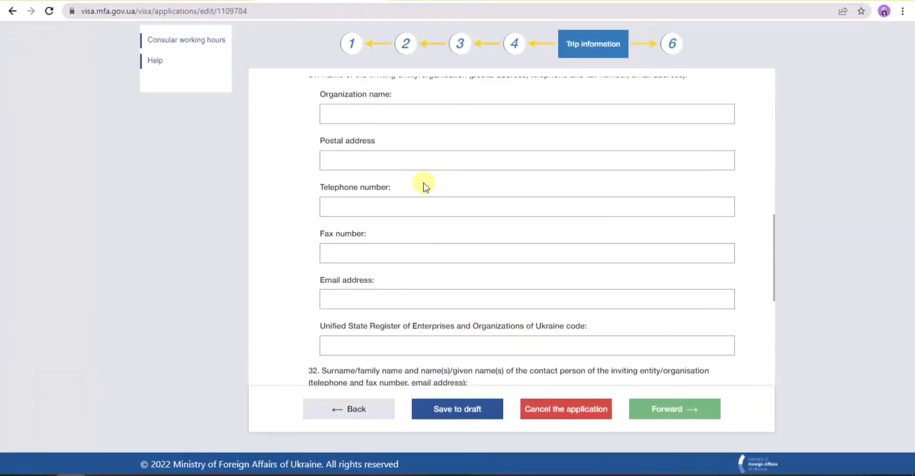
scroll(413, 243, "down", 2)
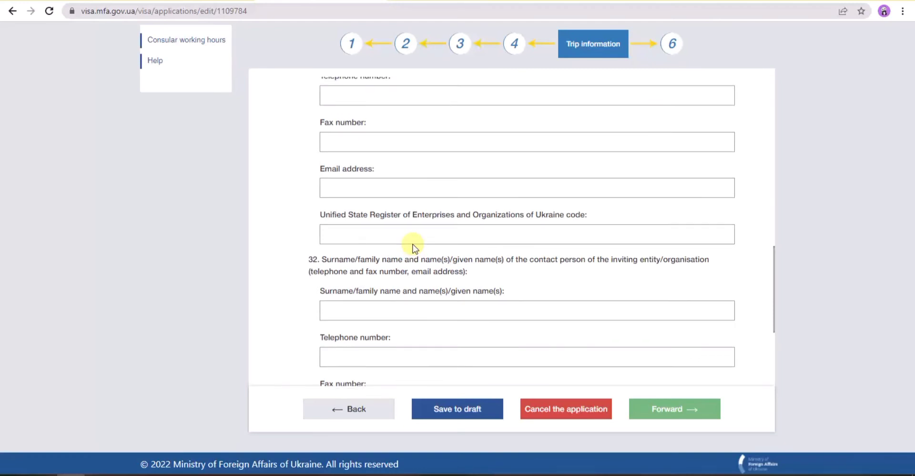
scroll(379, 248, "up", 3)
scroll(413, 244, "up", 1)
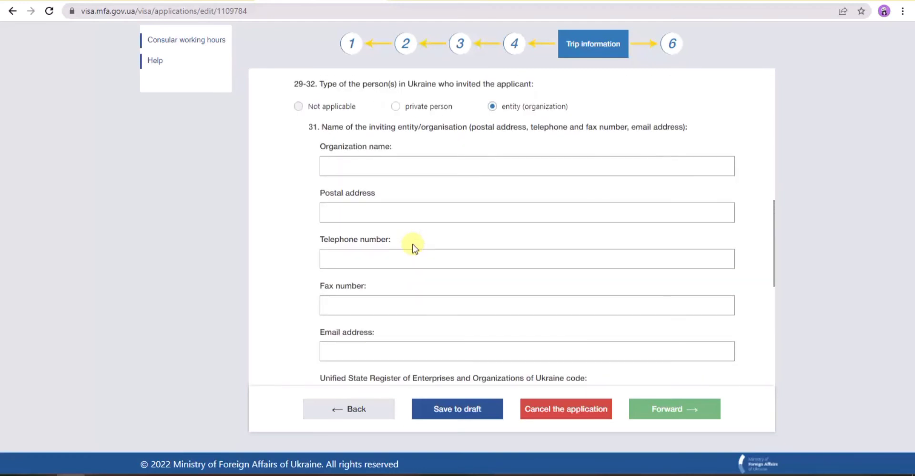
scroll(413, 244, "down", 6)
scroll(413, 244, "down", 2)
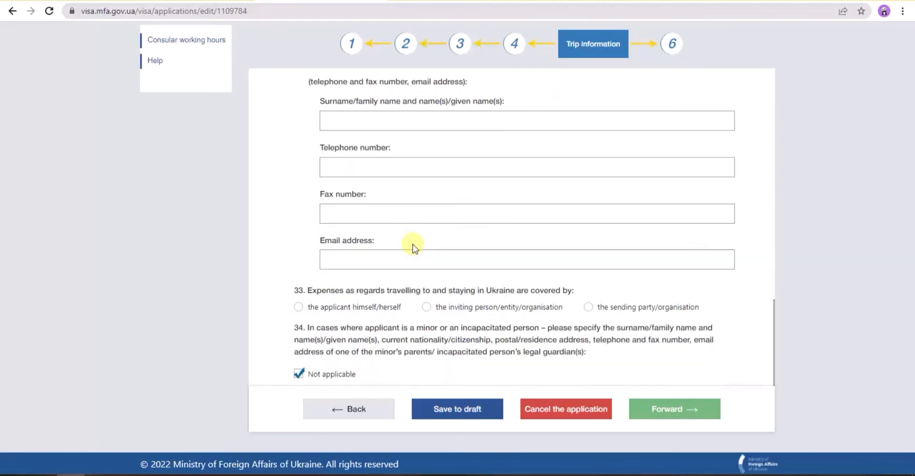
scroll(413, 244, "up", 1)
scroll(413, 244, "down", 1)
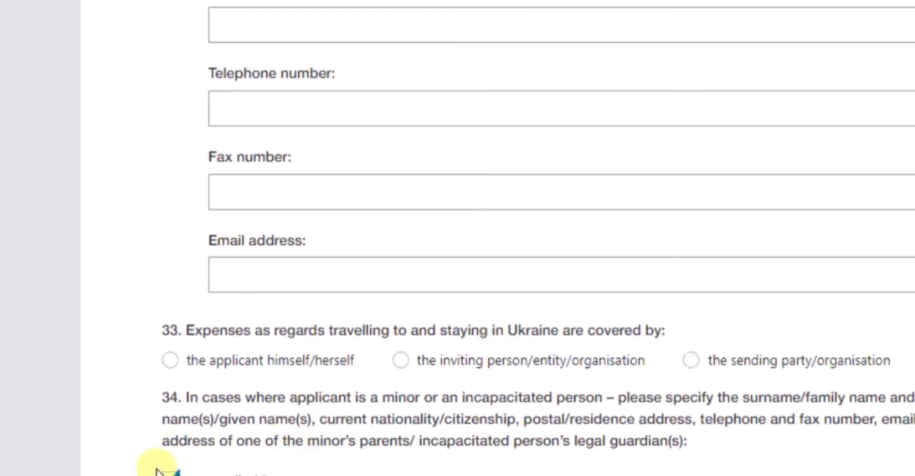
- Tick Not applicable for item 34, then untick it to reveal the guardian fields
scroll(229, 429, "down", 3)
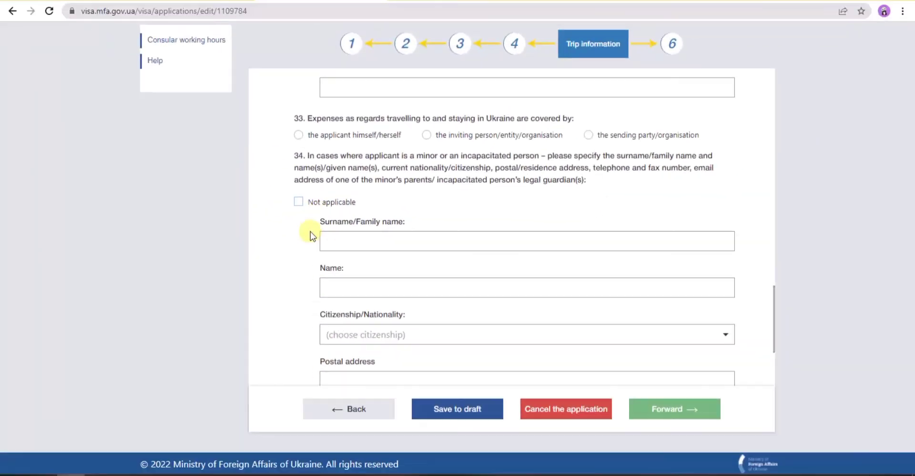
left_click(298, 202)
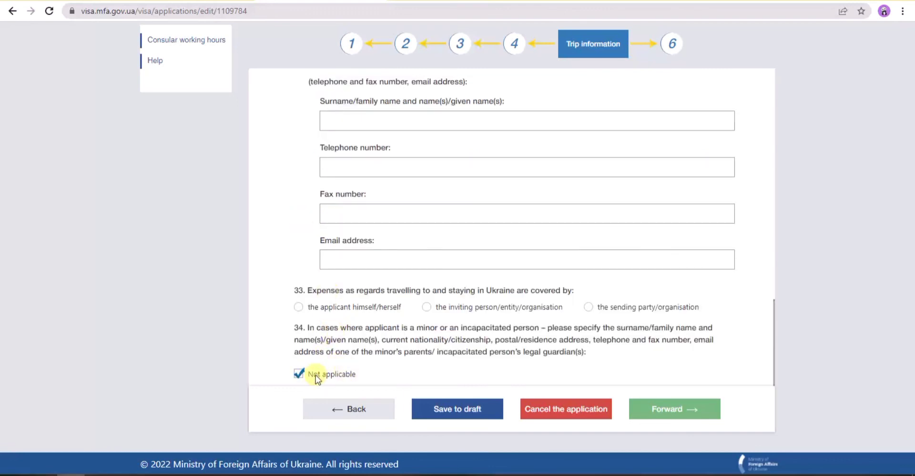
left_click(296, 376)
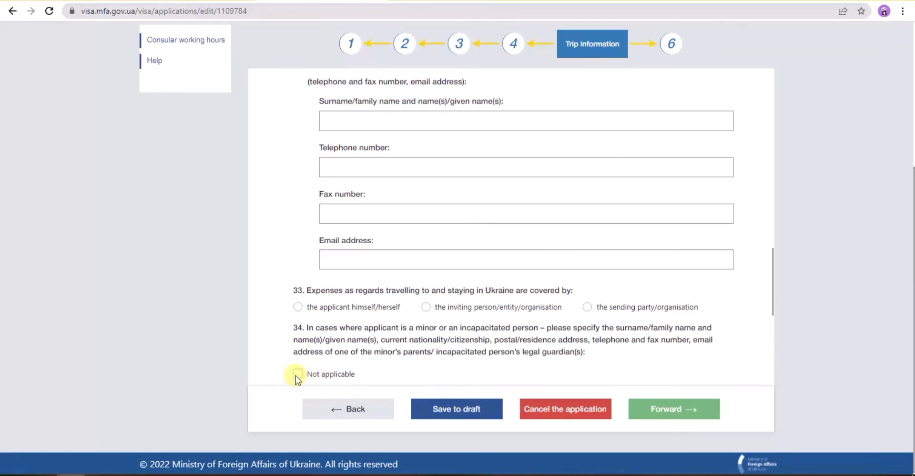
- Look over item 34's parent or guardian fields, then mark it Not applicable again
scroll(423, 367, "down", 4)
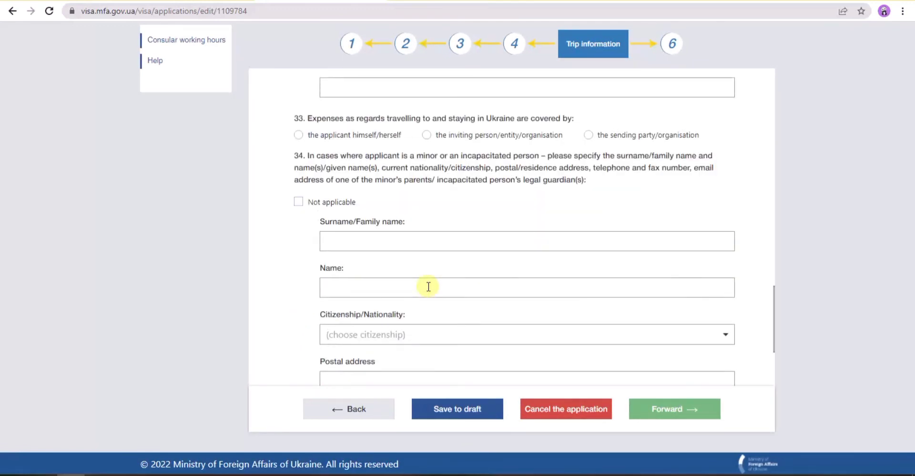
scroll(429, 286, "down", 3)
scroll(428, 286, "up", 1)
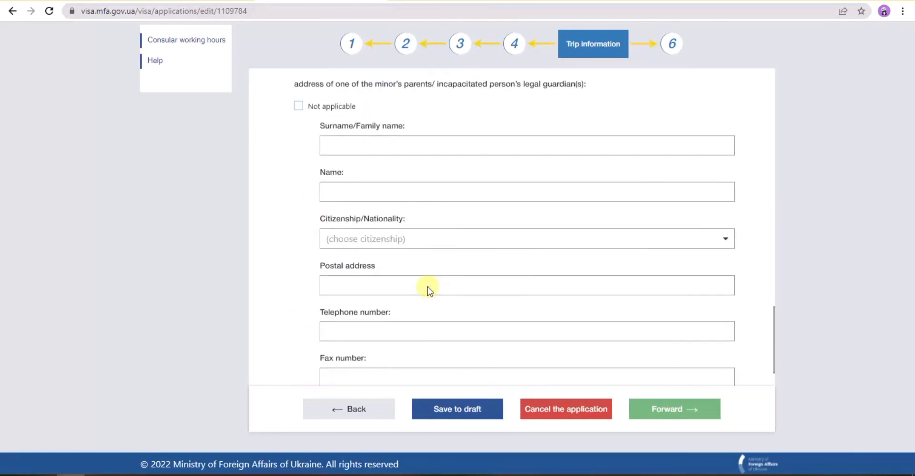
scroll(428, 286, "down", 1)
scroll(429, 287, "up", 2)
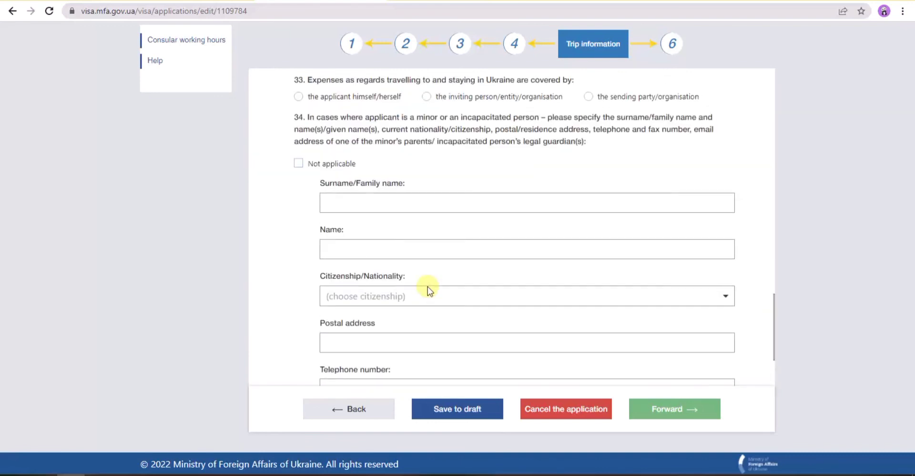
scroll(428, 287, "up", 1)
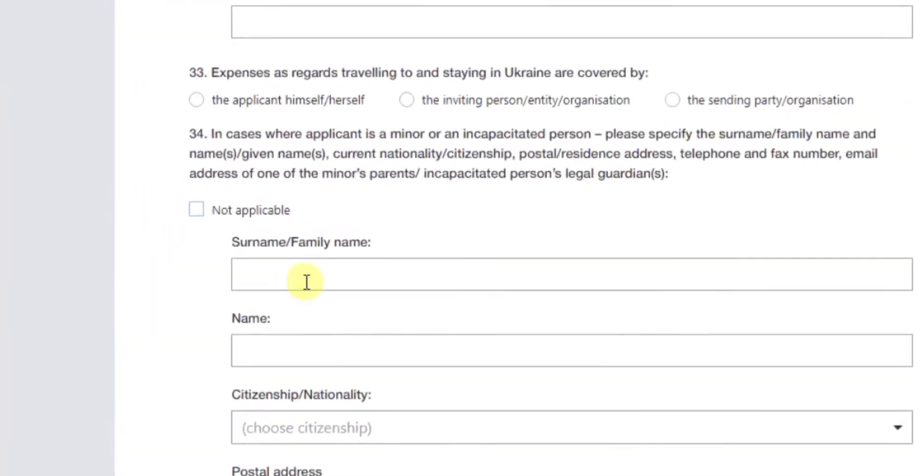
scroll(292, 286, "down", 3)
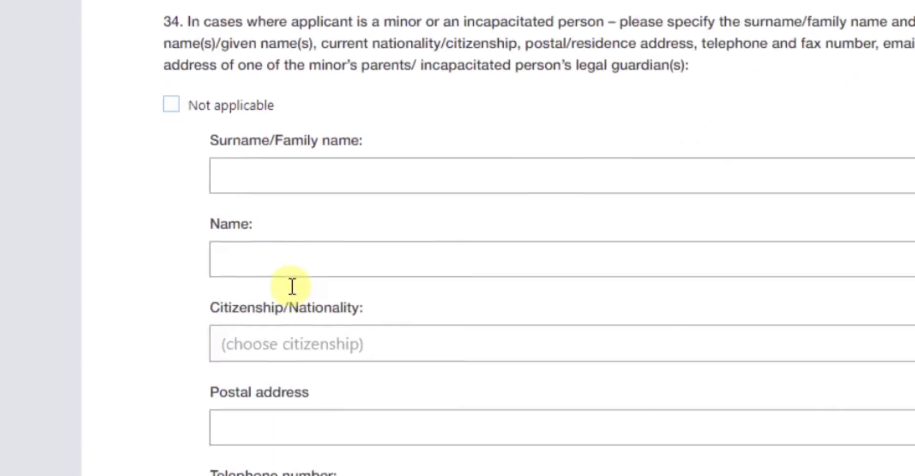
scroll(291, 286, "down", 3)
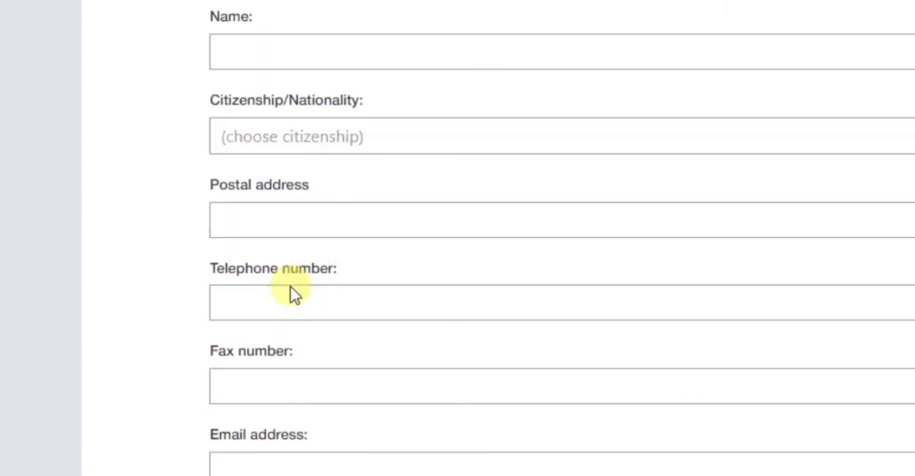
scroll(291, 286, "up", 5)
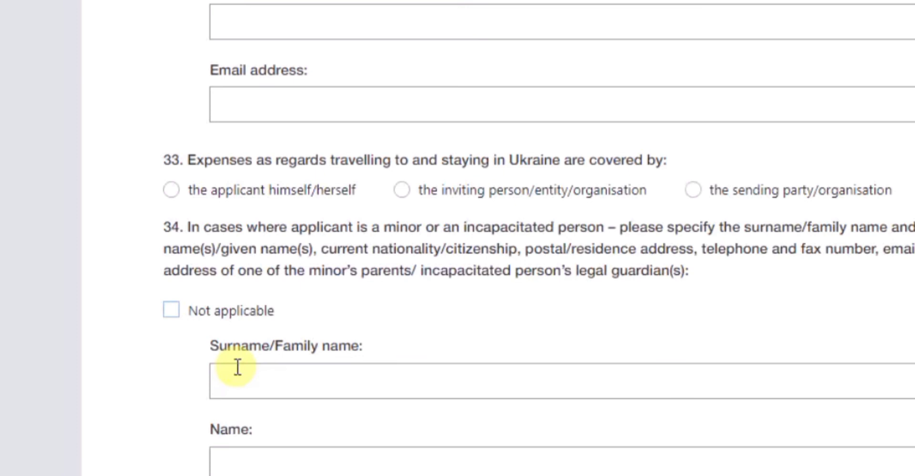
scroll(238, 367, "down", 5)
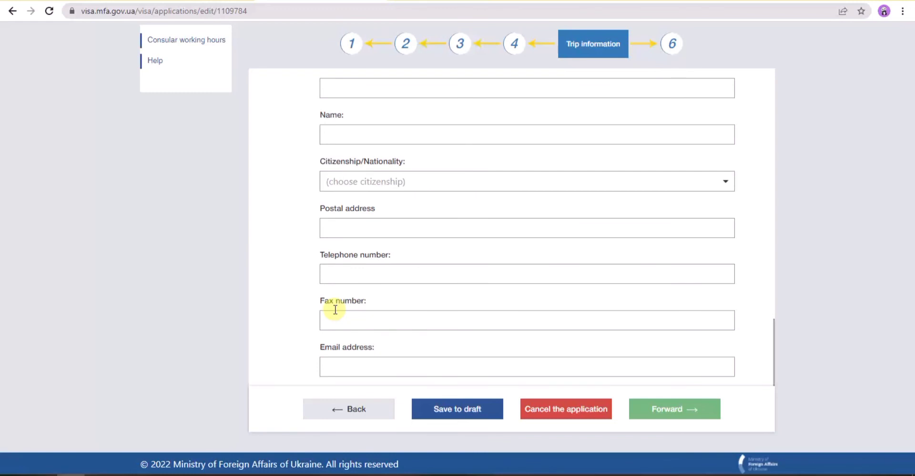
scroll(335, 309, "down", 3)
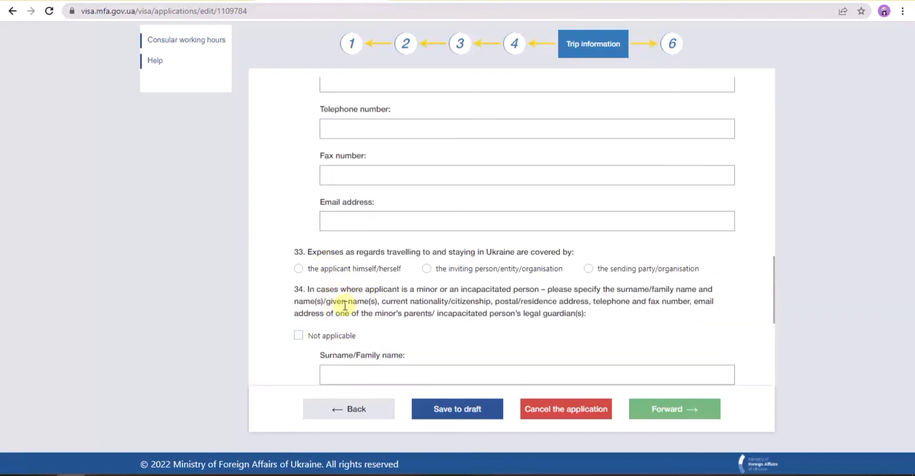
left_click(299, 336)
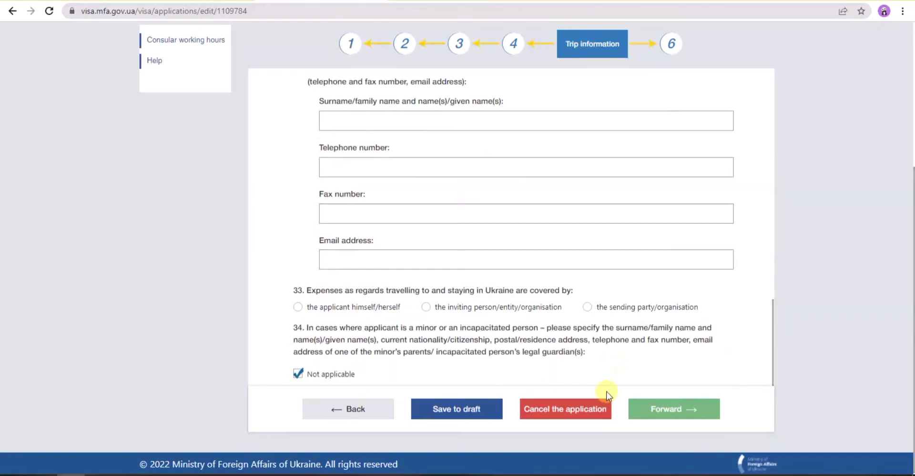
- Go forward from Trip information to the final 'Application is filled' page
left_click(697, 357)
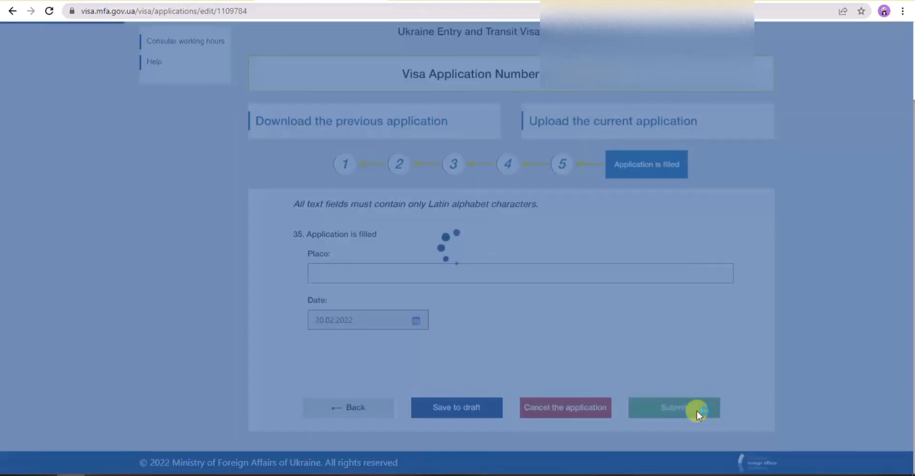